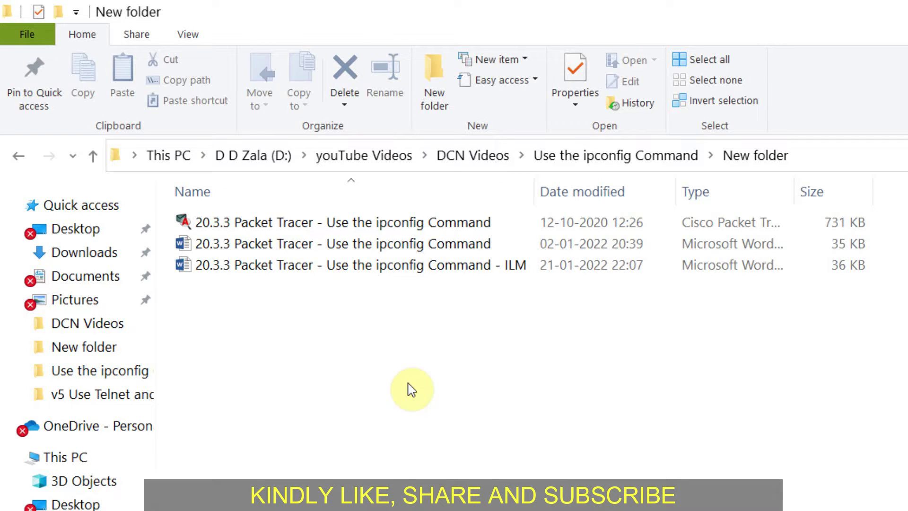
- Open the 20.3.3 Use the ipconfig Command .pka activity in Packet Tracer
left_click(401, 224)
double_click(399, 222)
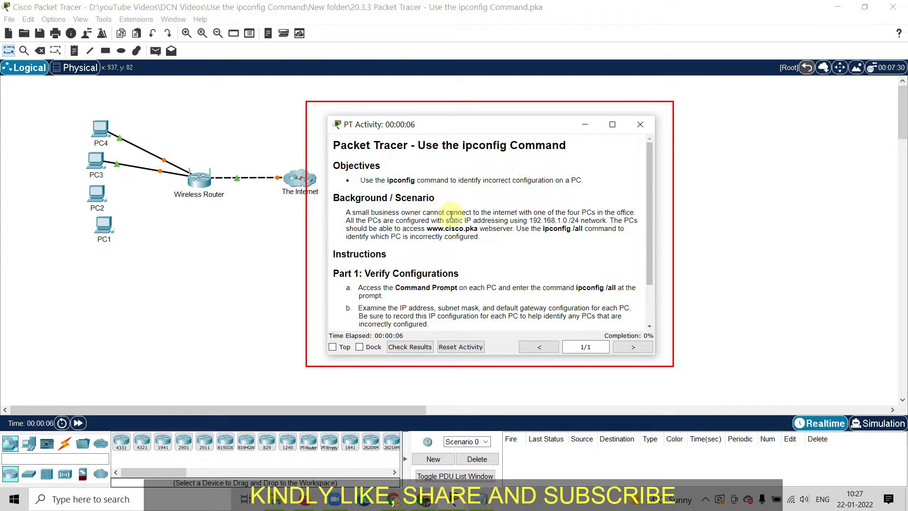
- Scroll the activity instructions down to Part 2, then close them to reveal the network
scroll(511, 245, "down", 2)
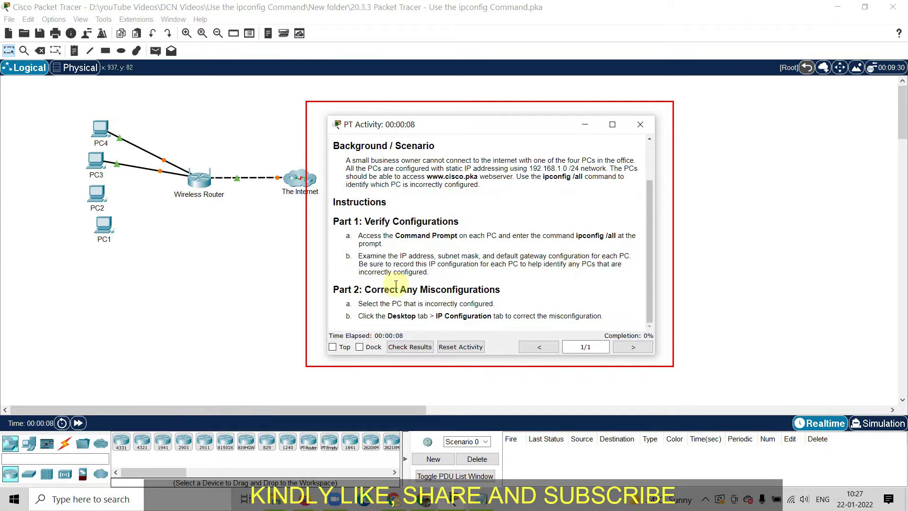
left_click(249, 254)
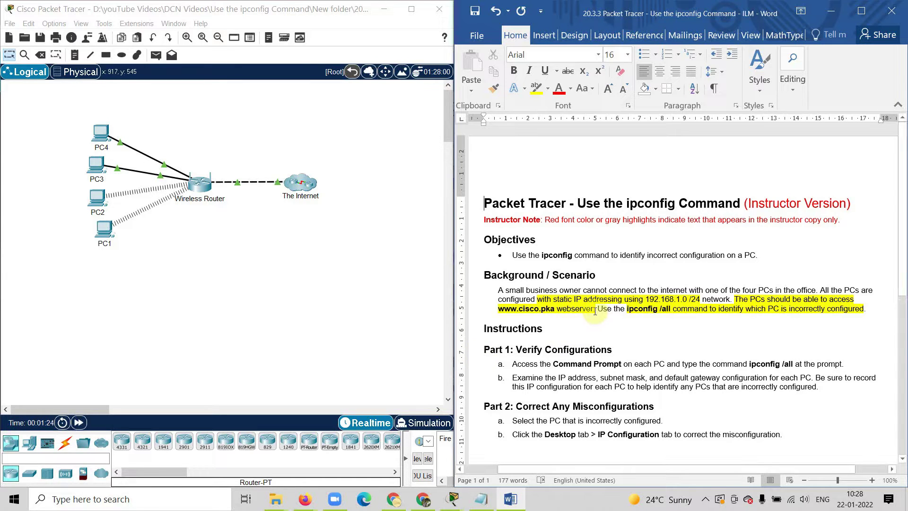
left_click_drag(593, 308, 500, 308)
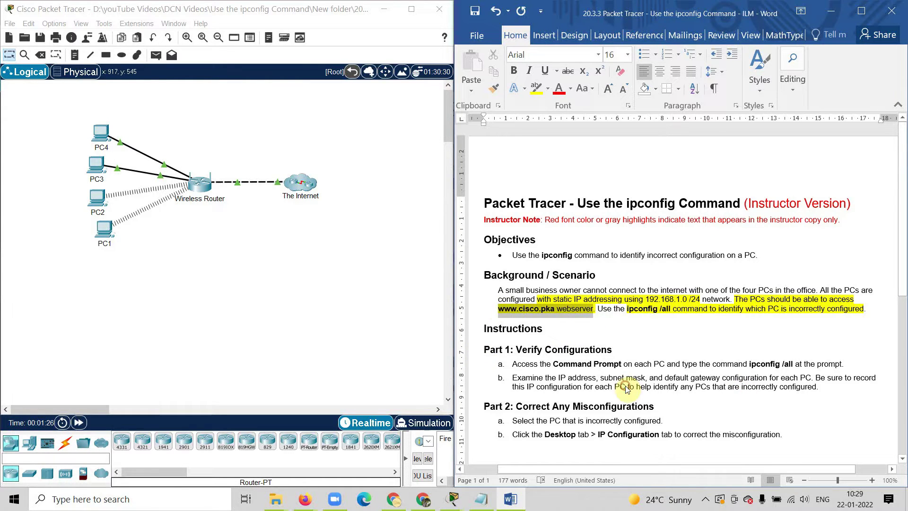
left_click(505, 308)
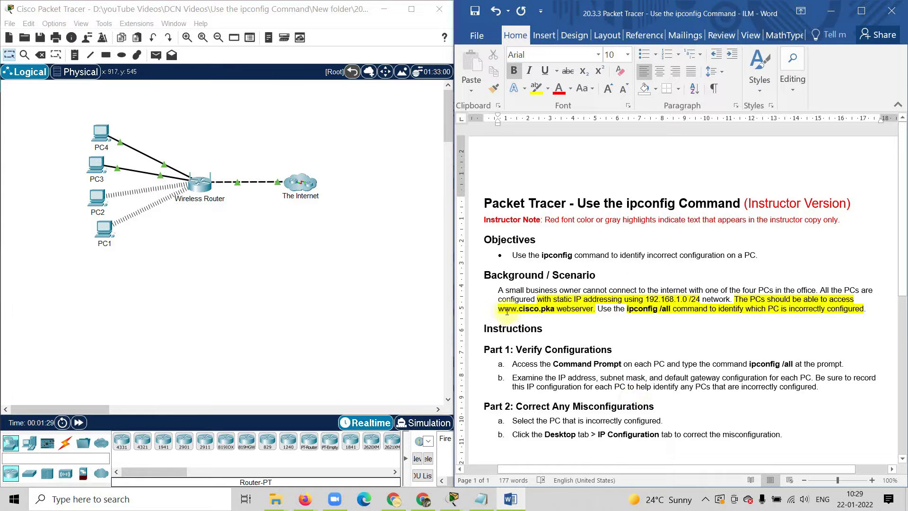
left_click_drag(549, 311, 595, 310)
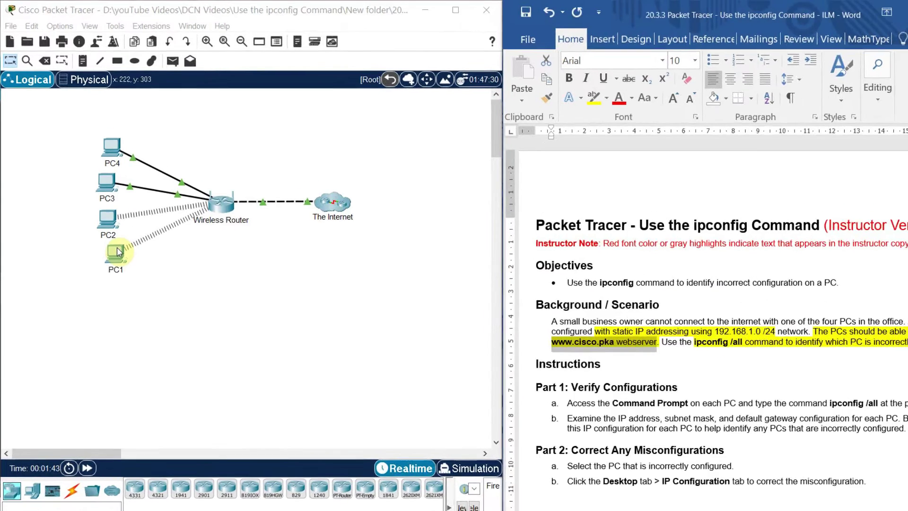
double_click(106, 227)
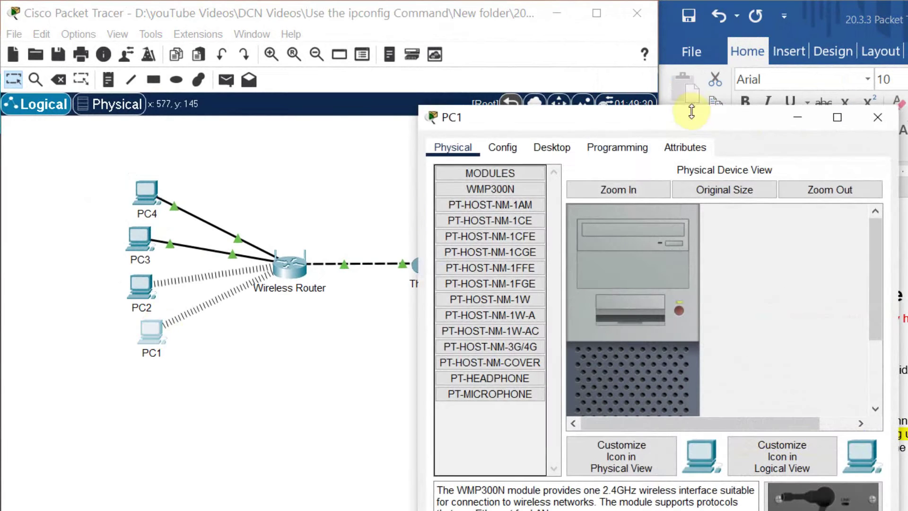
left_click(550, 148)
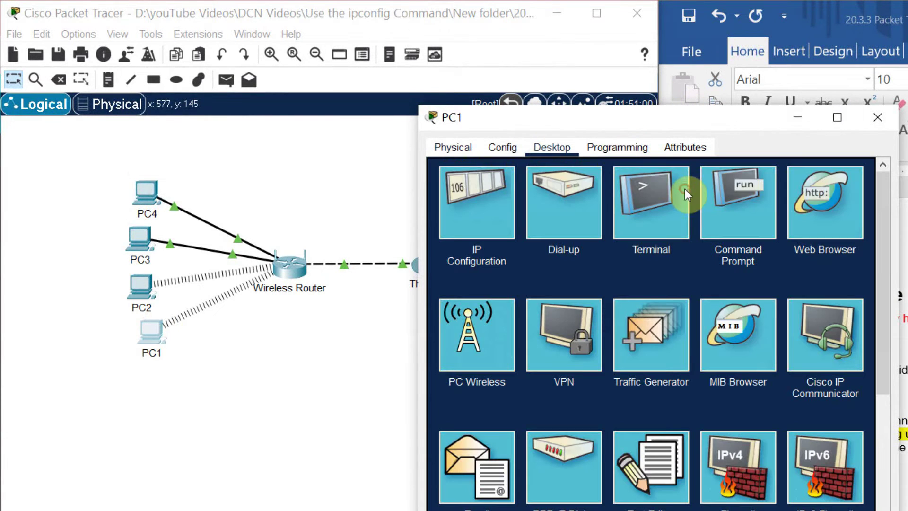
left_click(725, 200)
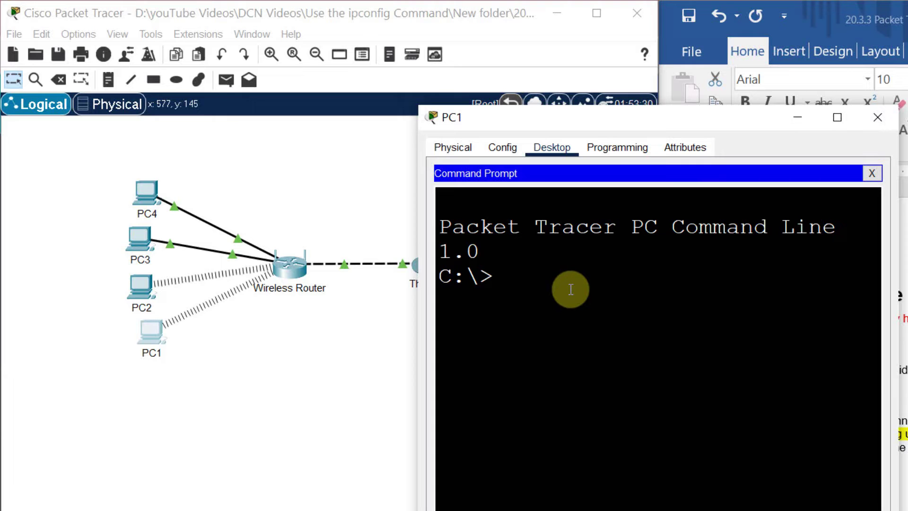
type("ping www.cisco.pka")
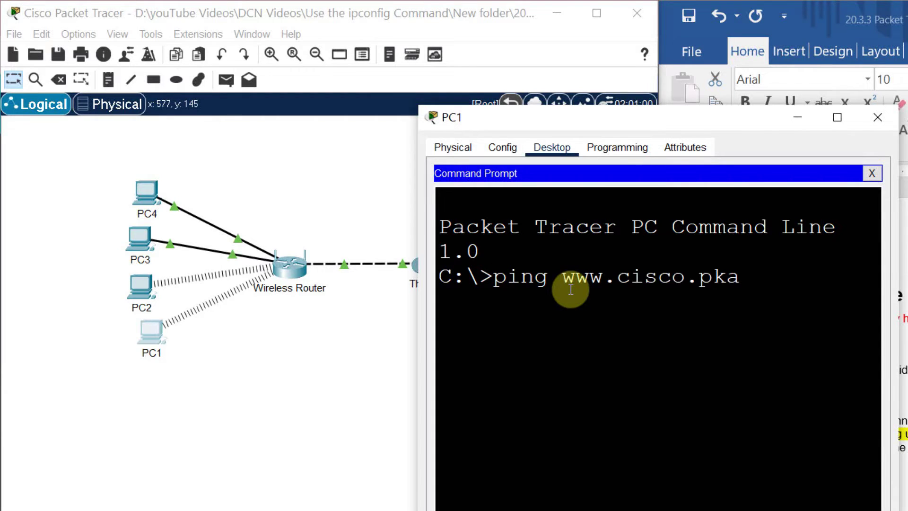
key("Return")
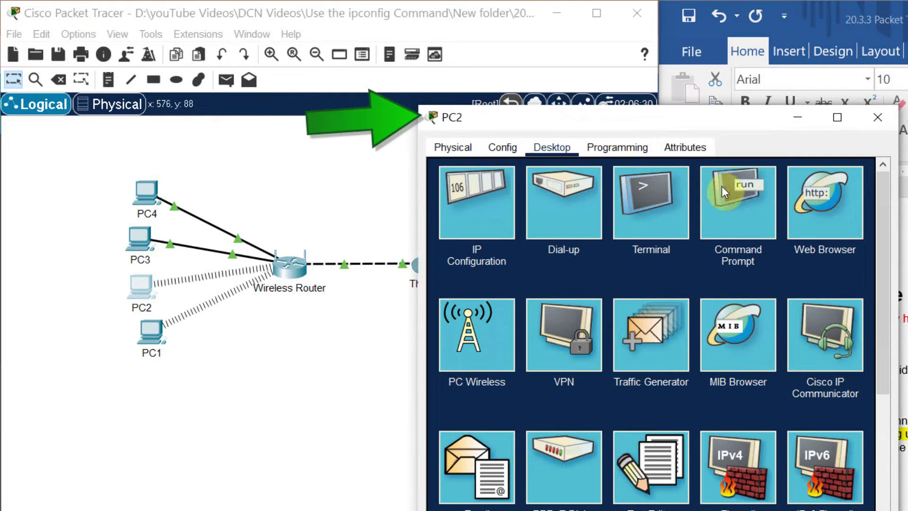
left_click(737, 208)
type("pi")
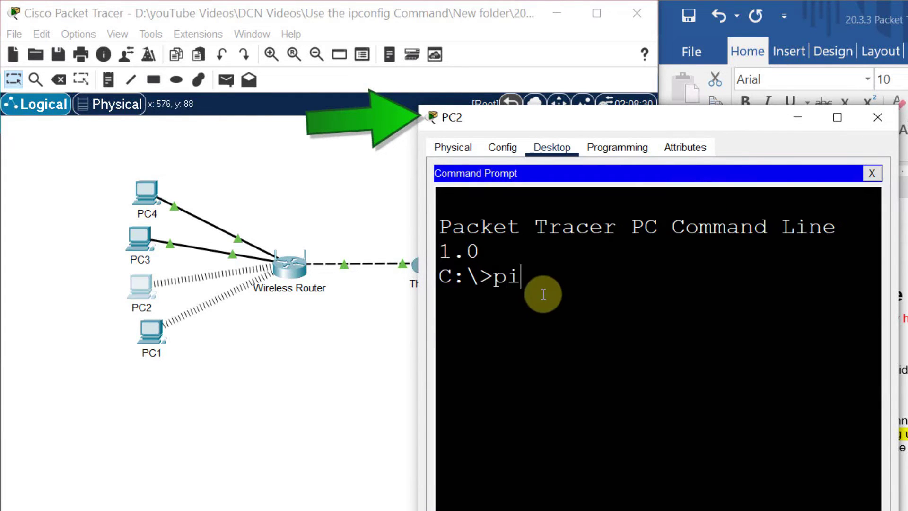
type("ng www.cisco.pka")
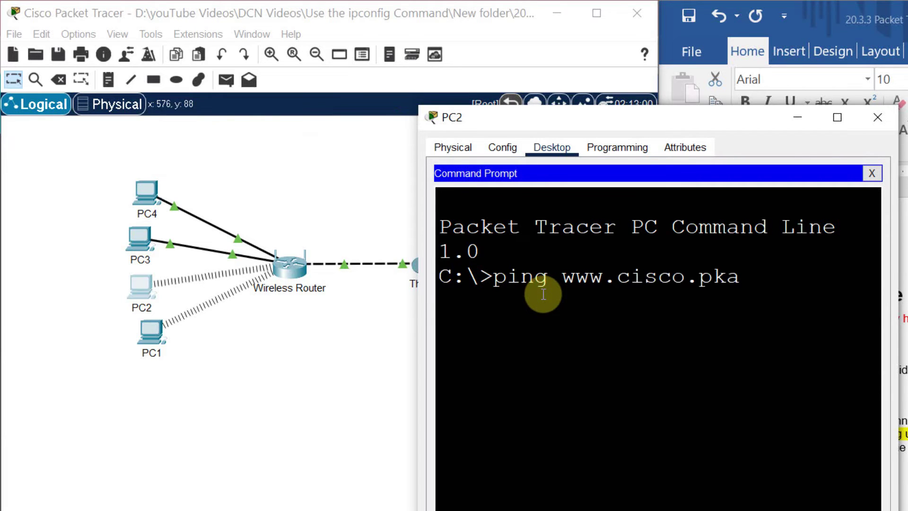
key("Return")
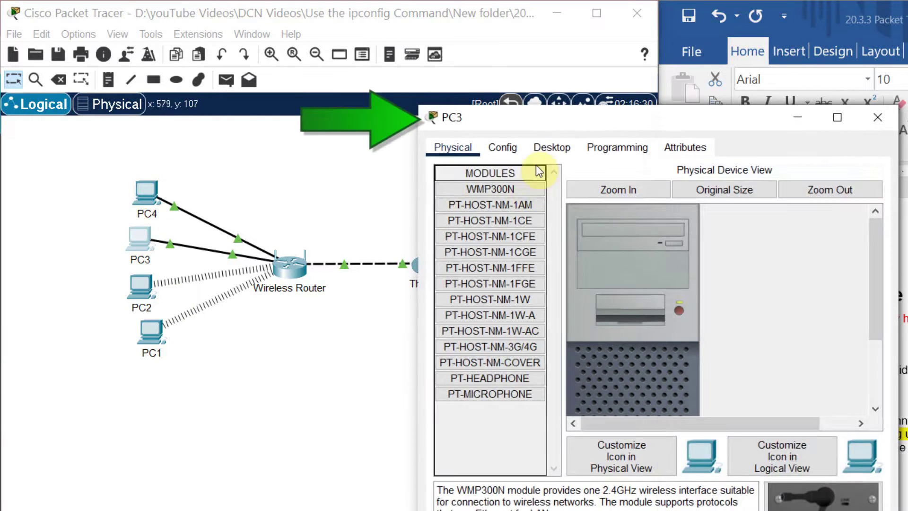
left_click(552, 148)
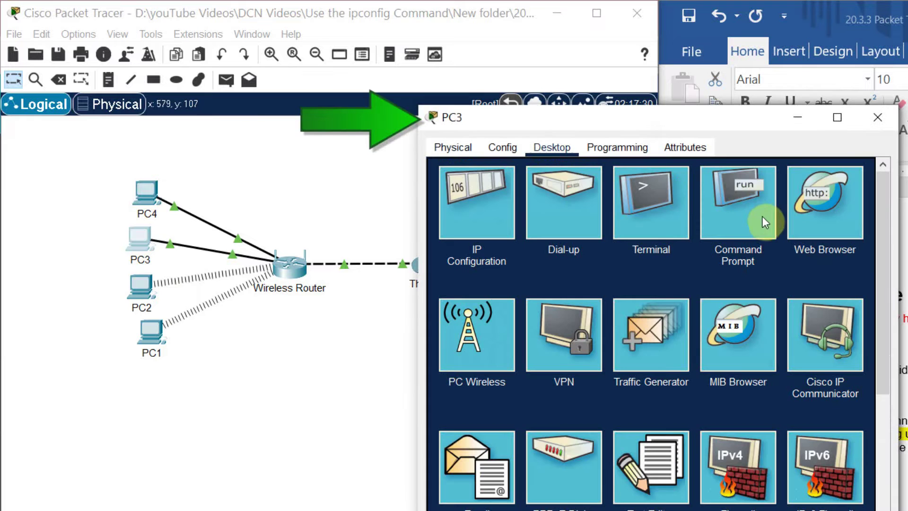
left_click(739, 201)
type("ping www.cisco.pka")
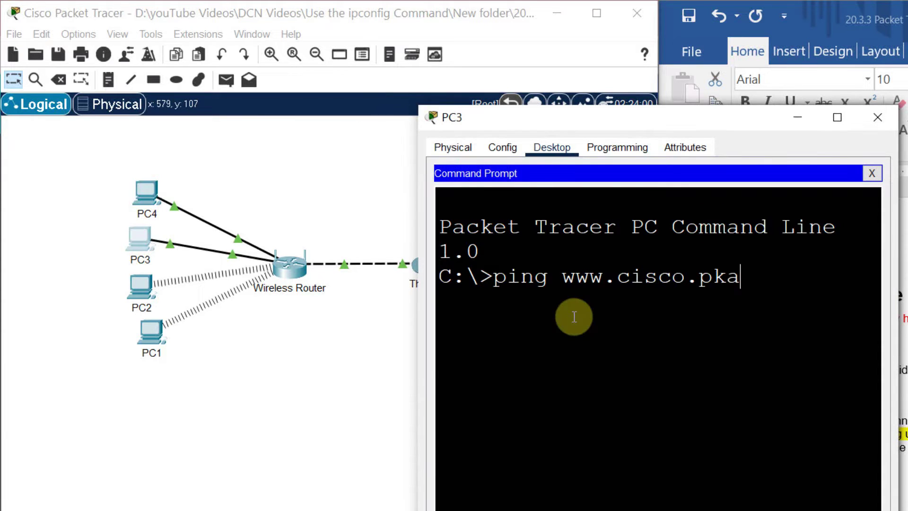
key("Return")
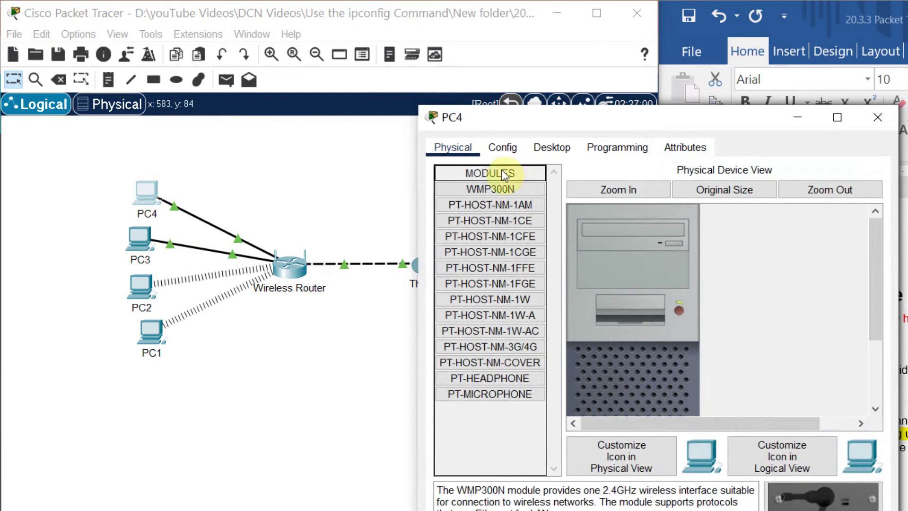
left_click(552, 148)
left_click(729, 192)
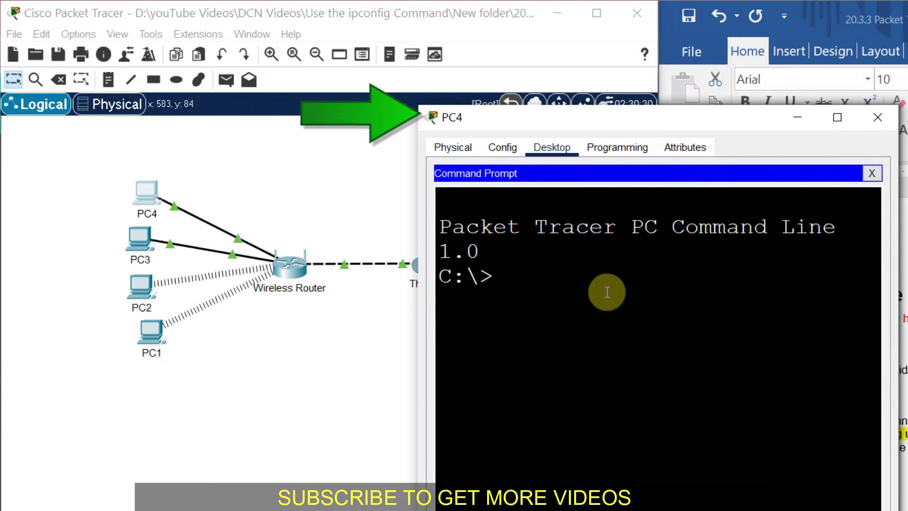
type("ping www.cisco.pka")
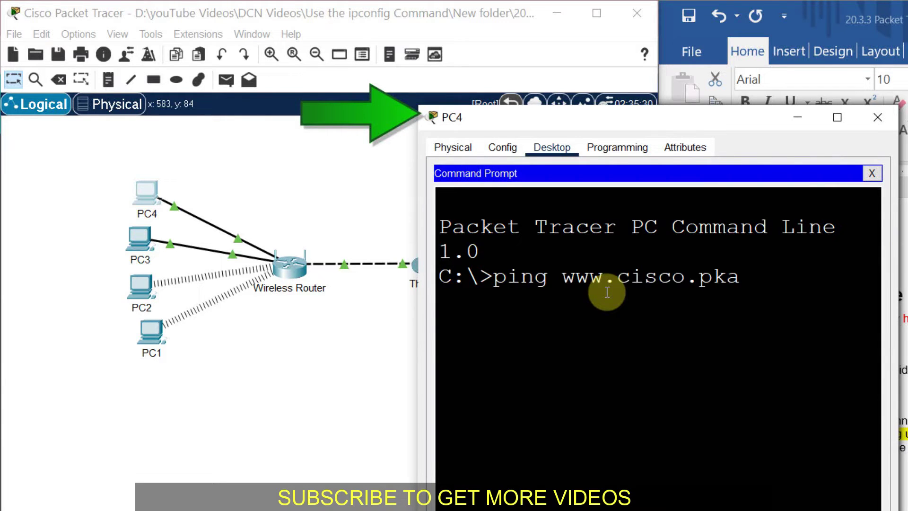
key("Return")
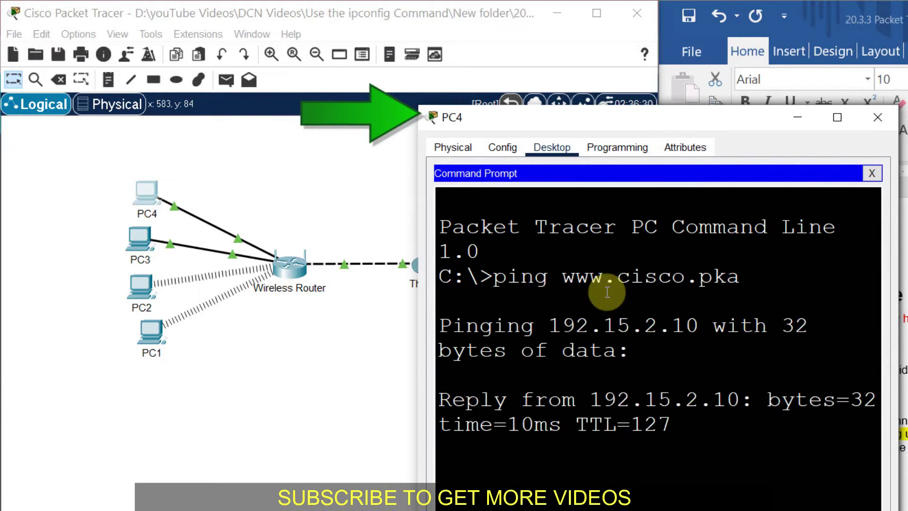
left_click_drag(637, 122, 288, 112)
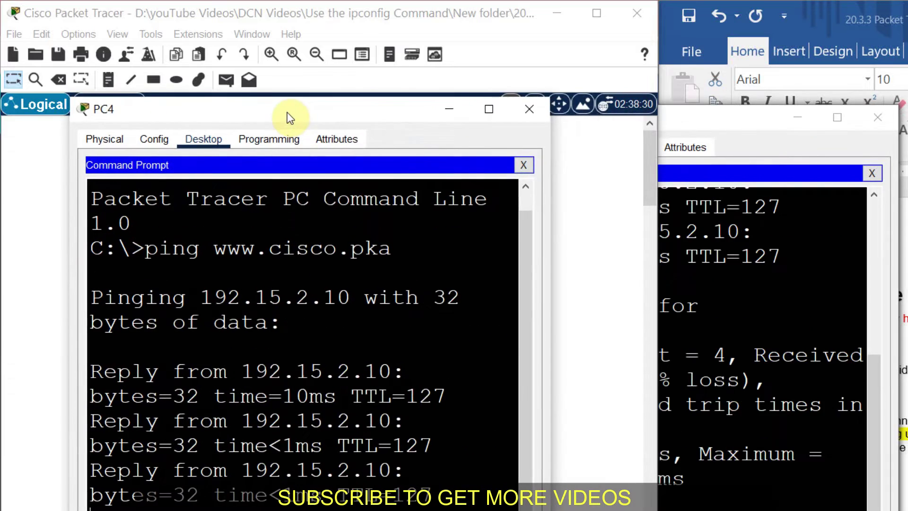
- Arrange the four PC command prompt windows so their ping results can be compared
left_click(869, 144)
left_click_drag(698, 114, 907, 50)
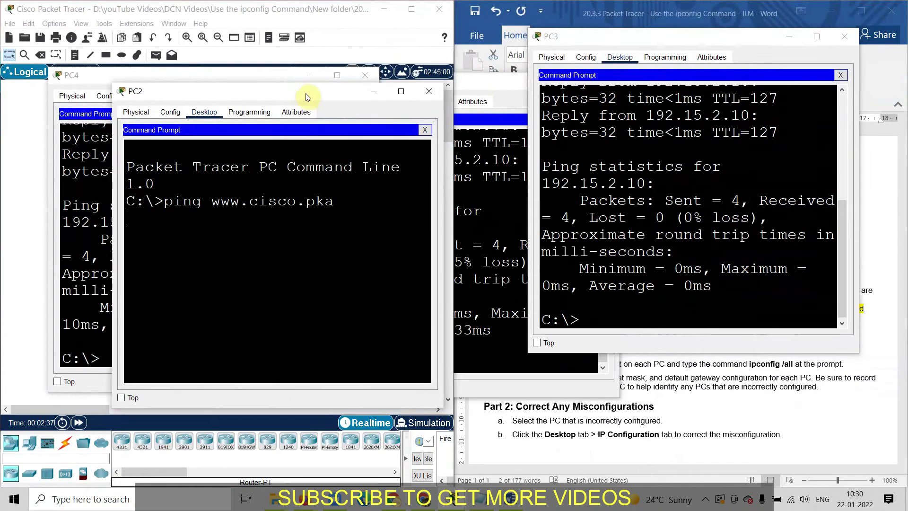
left_click_drag(479, 86, 550, 80)
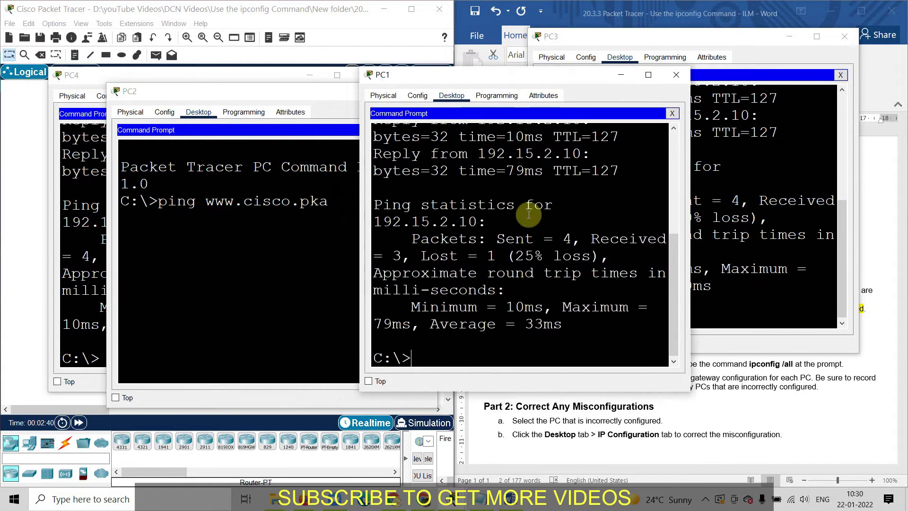
scroll(634, 335, "up", 3)
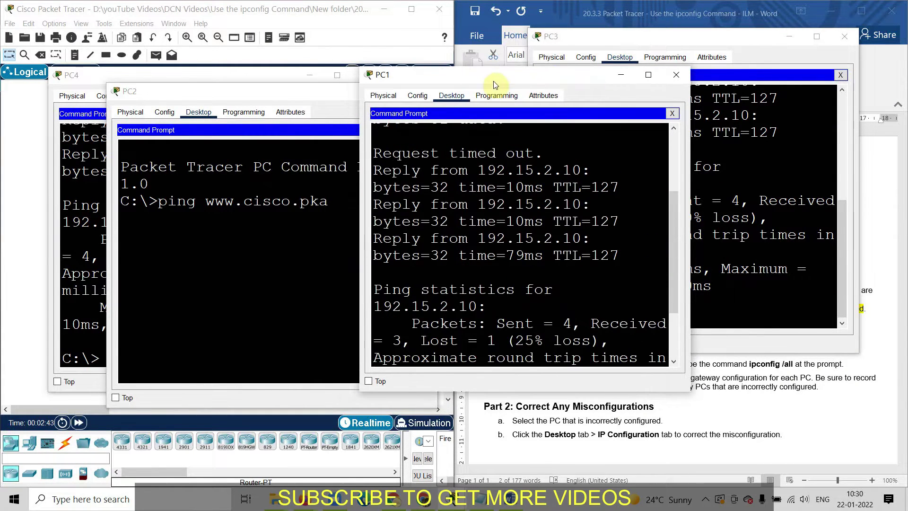
left_click_drag(495, 80, 477, 162)
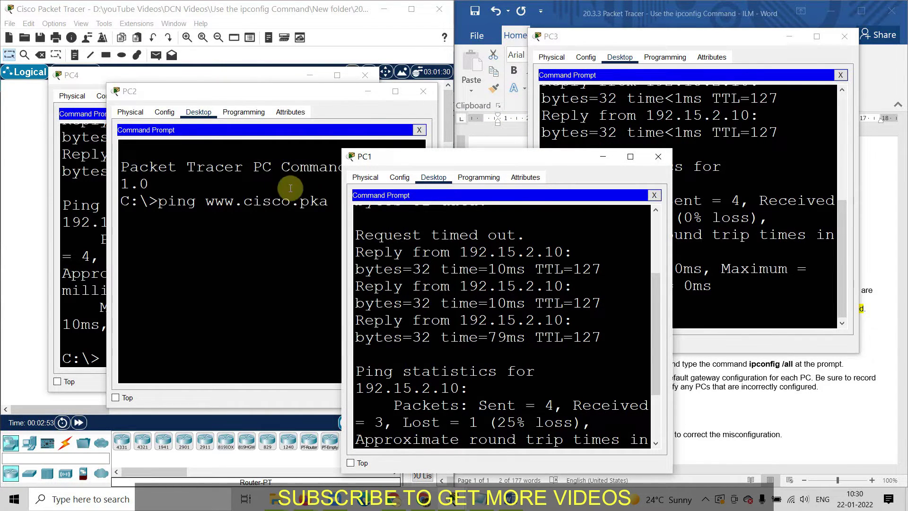
left_click_drag(263, 74, 220, 41)
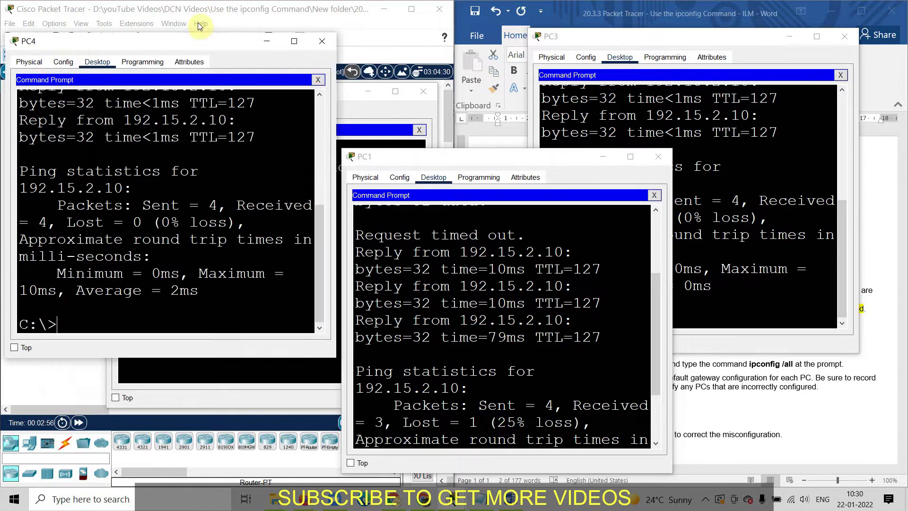
left_click_drag(325, 94, 413, 77)
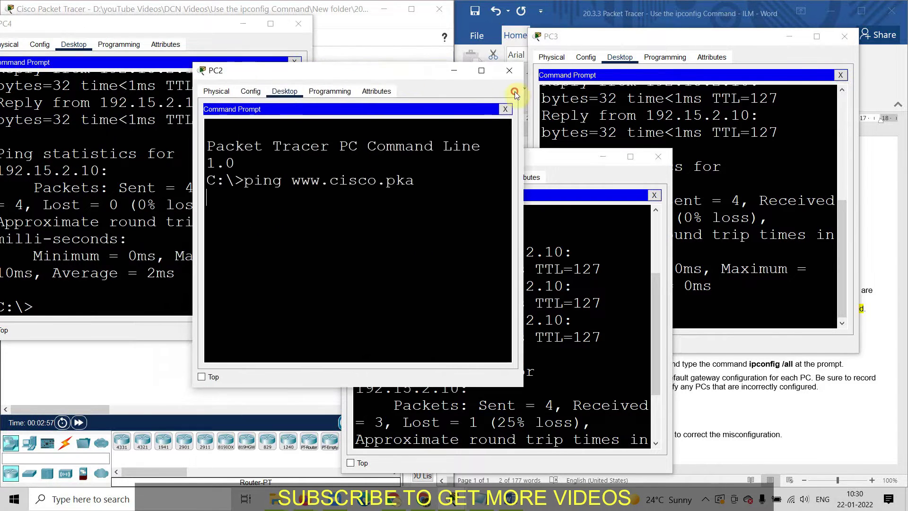
left_click_drag(195, 24, 252, 26)
left_click_drag(219, 62, 256, 60)
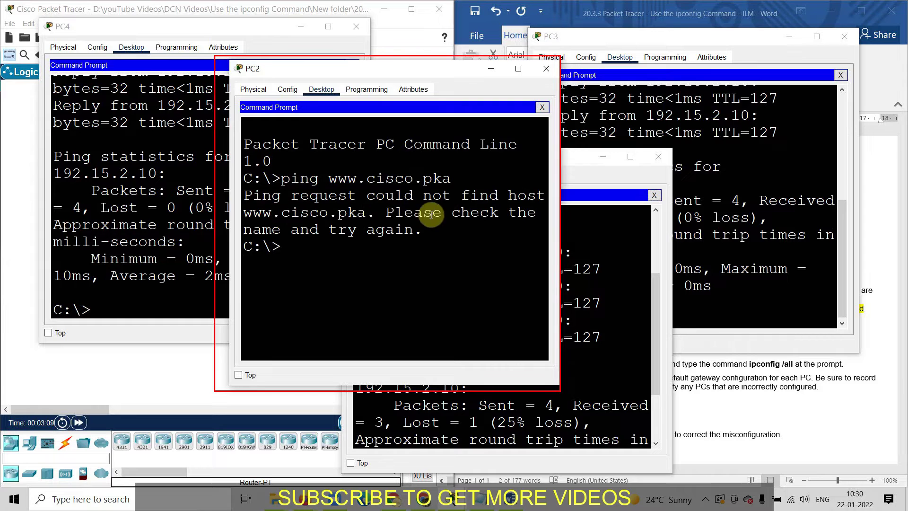
- Highlight PC2's could-not-find-host error and compare it with PC4's successful ping
left_click_drag(422, 231, 247, 202)
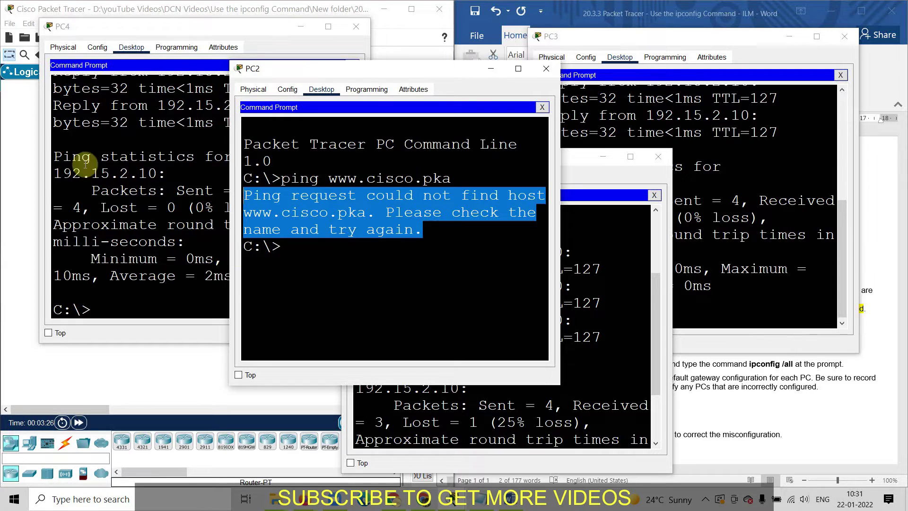
left_click(149, 193)
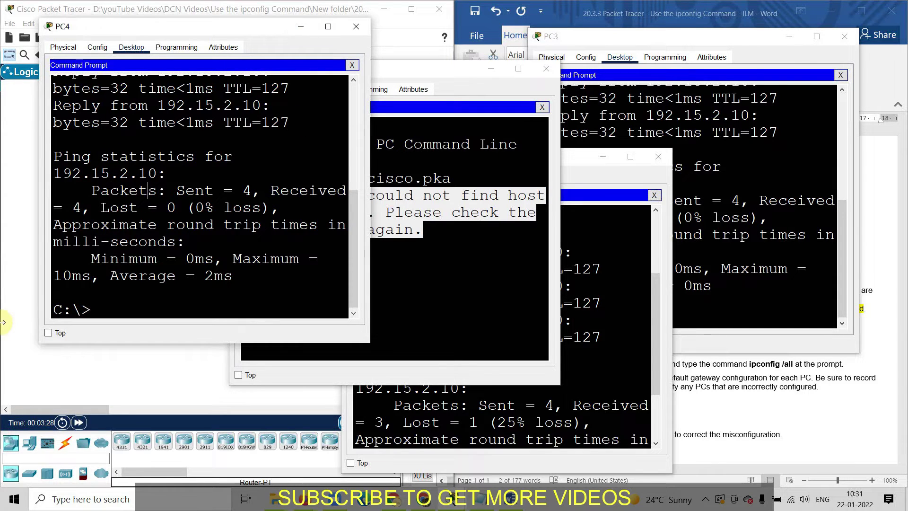
left_click(25, 353)
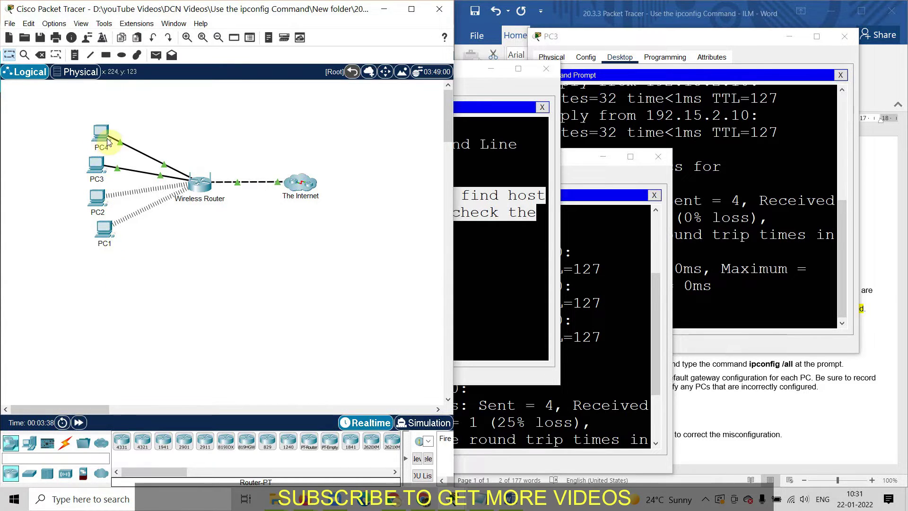
mouse_move(108, 141)
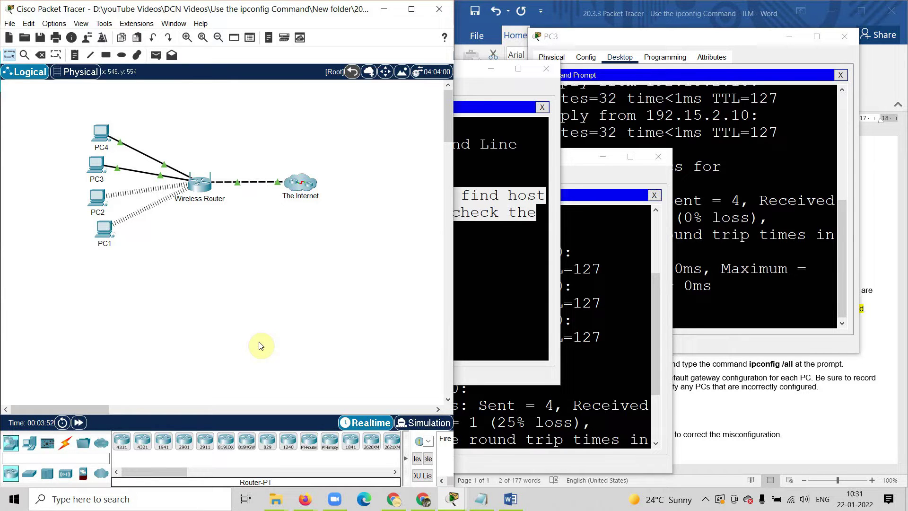
left_click(464, 72)
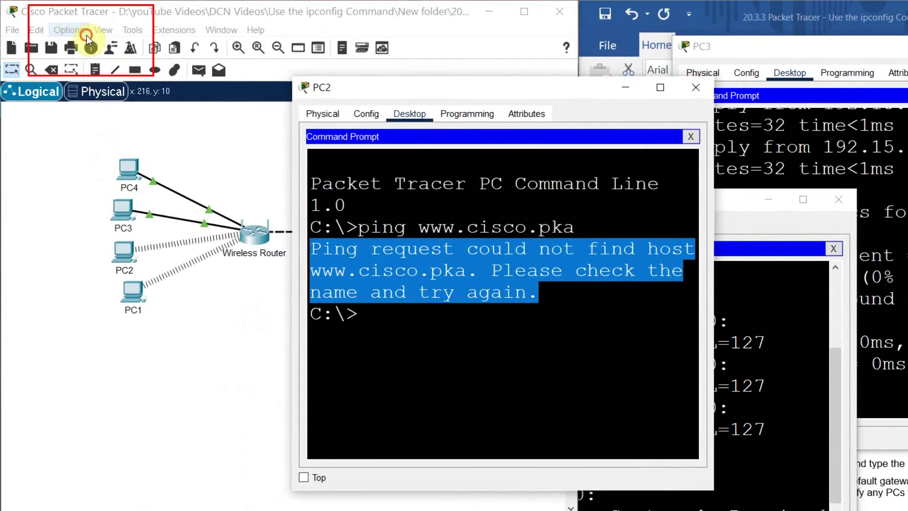
- Set the CLI font size in Preferences from 20 to 10 and apply it
left_click(56, 24)
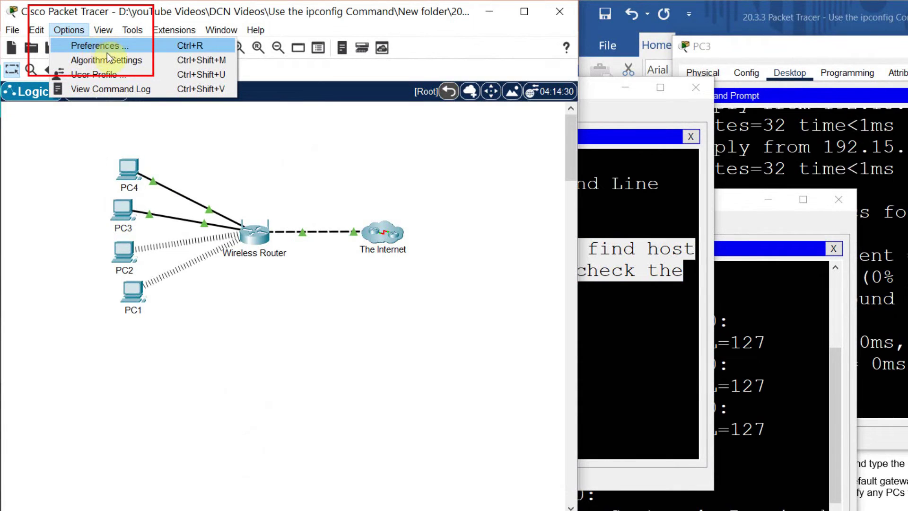
left_click(104, 47)
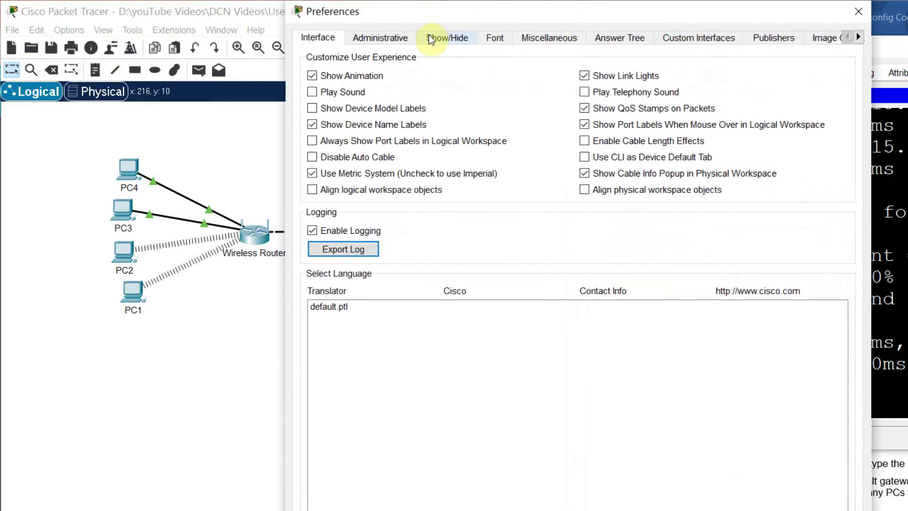
left_click(499, 37)
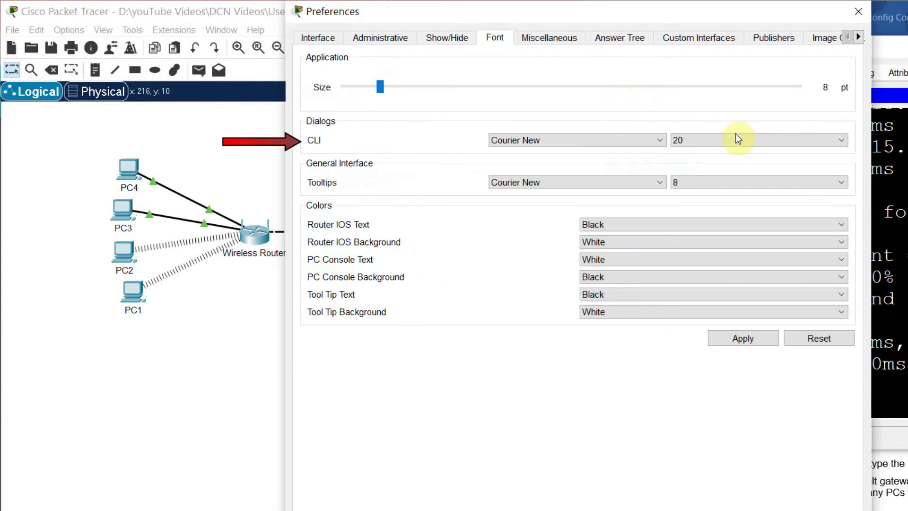
left_click(736, 138)
scroll(714, 186, "up", 2)
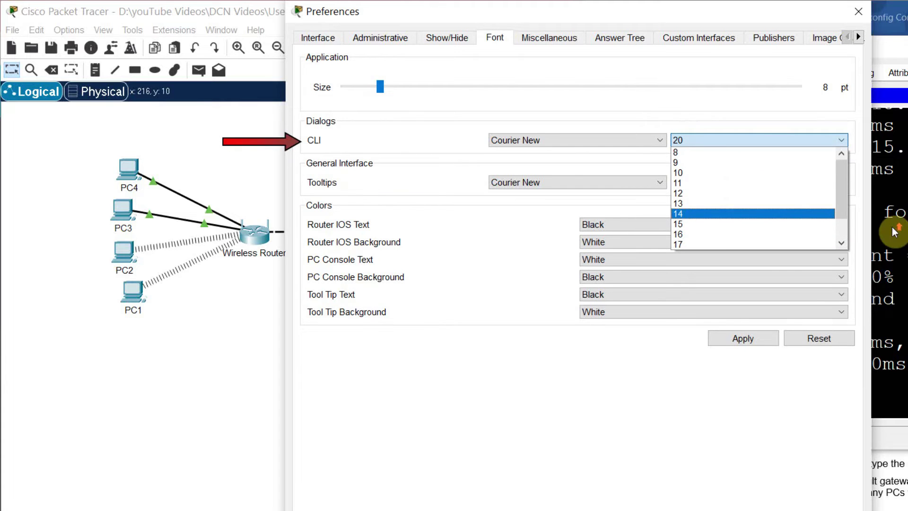
left_click(682, 173)
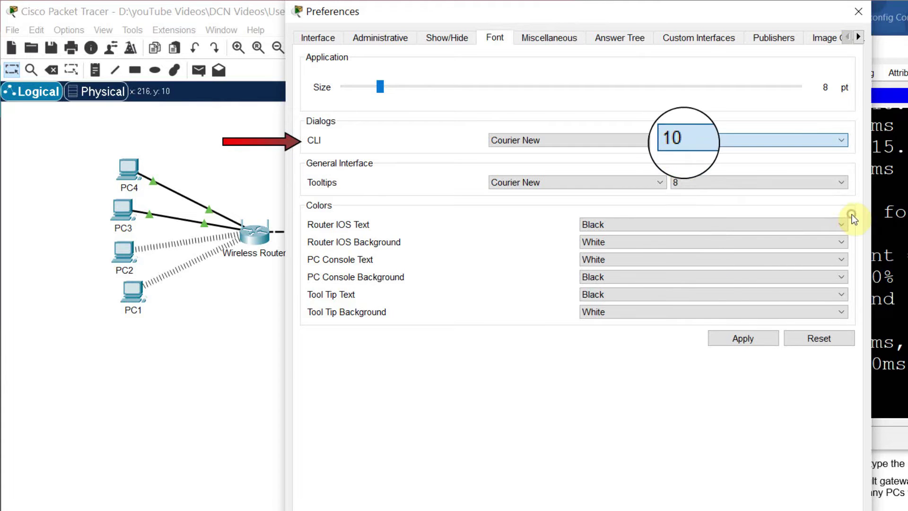
left_click(743, 339)
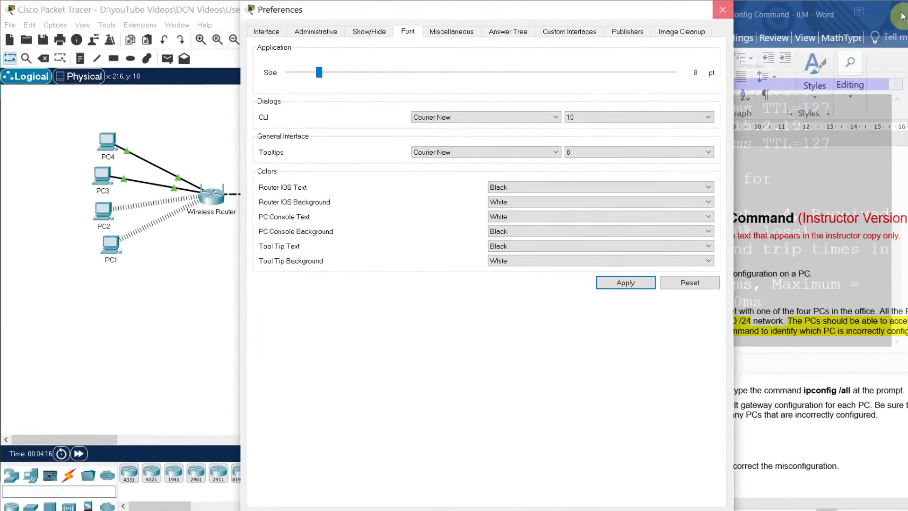
left_click(857, 12)
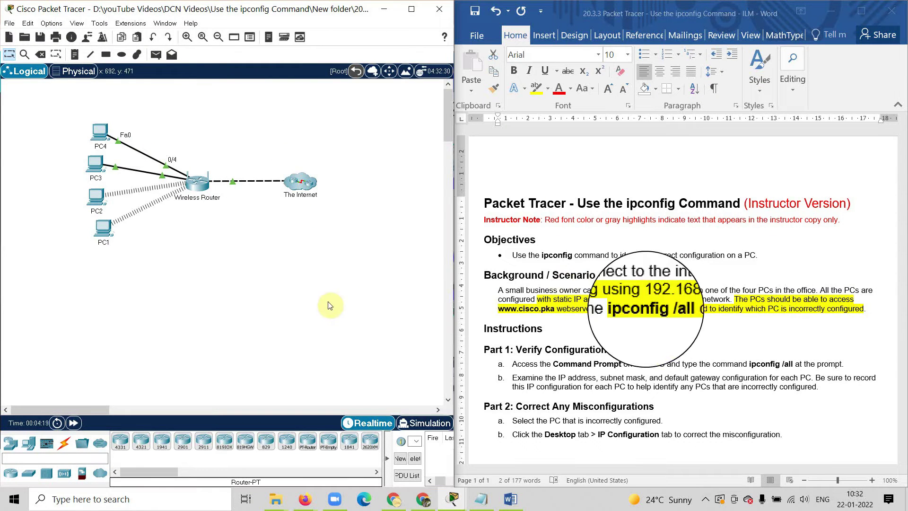
- Select the Word sentence about using ipconfig /all to find the misconfigured PC
left_click(608, 316)
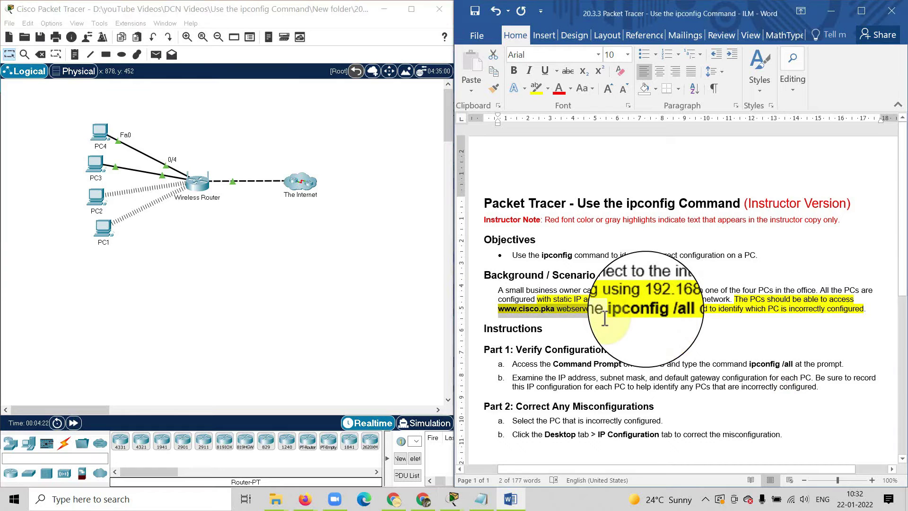
left_click_drag(627, 310, 870, 310)
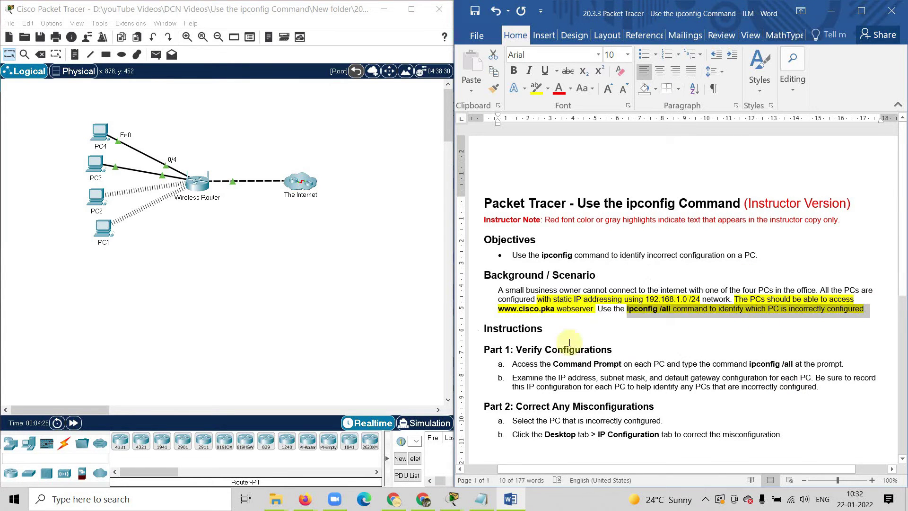
left_click(106, 234)
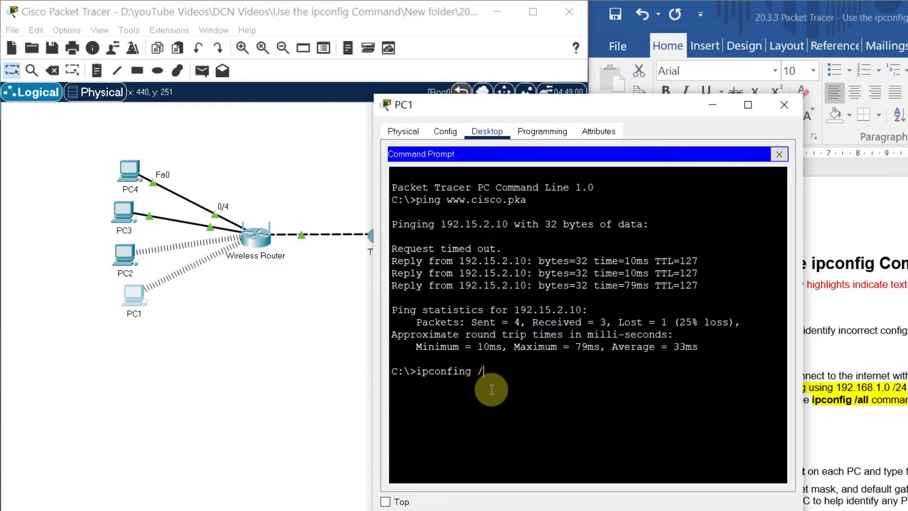
- Run ipconfig /all on PC1 and PC2, revealing PC2's address 192.168.10.102
type("ll")
key("Return")
type("ipconfig /all")
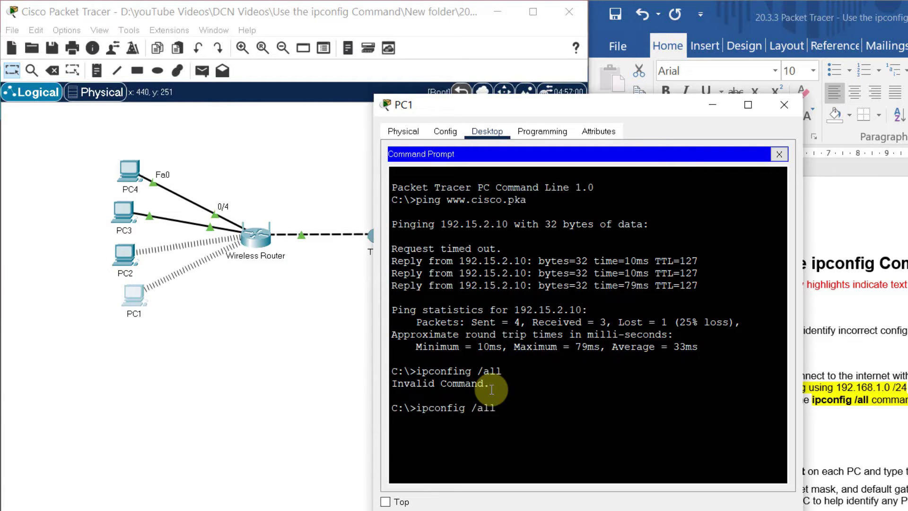
key("Return")
left_click(126, 251)
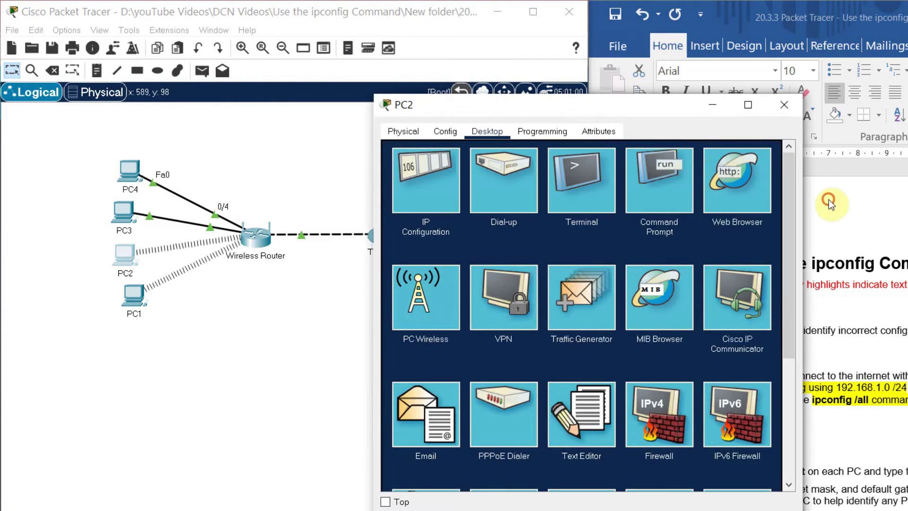
left_click(662, 164)
type("ipconfig /all")
key("Return")
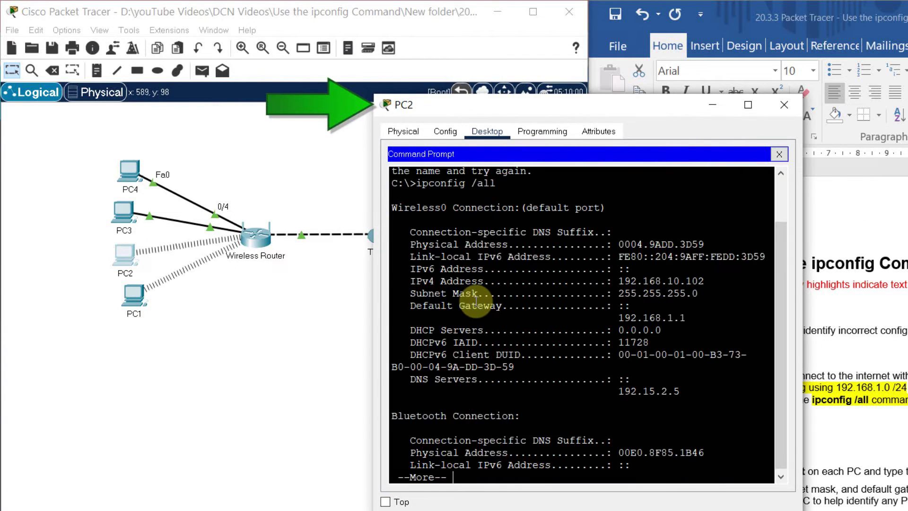
- Run ipconfig /all on PC3 and PC4, showing PC4 at 192.168.1.104
left_click(151, 272)
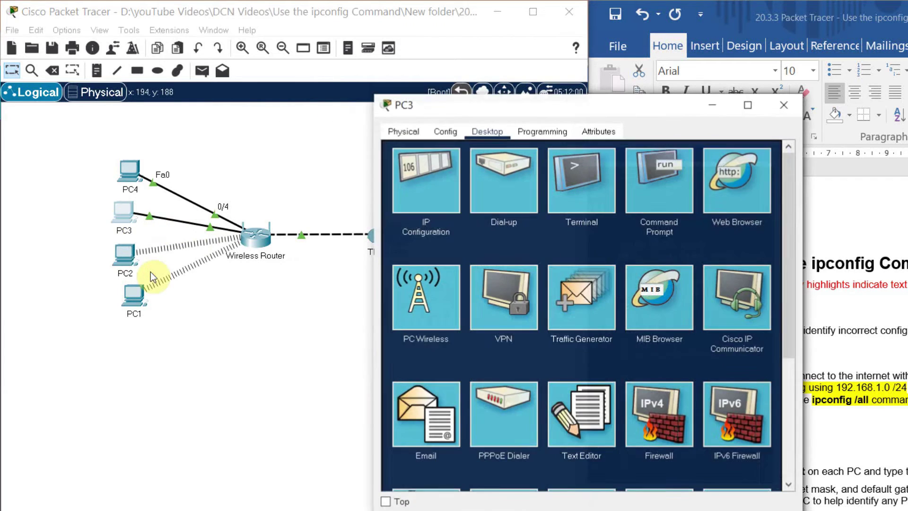
left_click(662, 179)
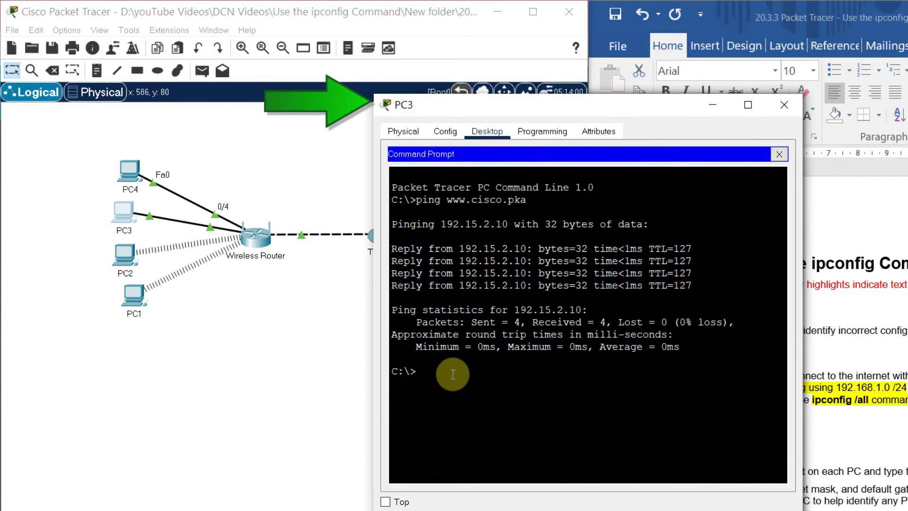
type("ipconfig /all")
key("Return")
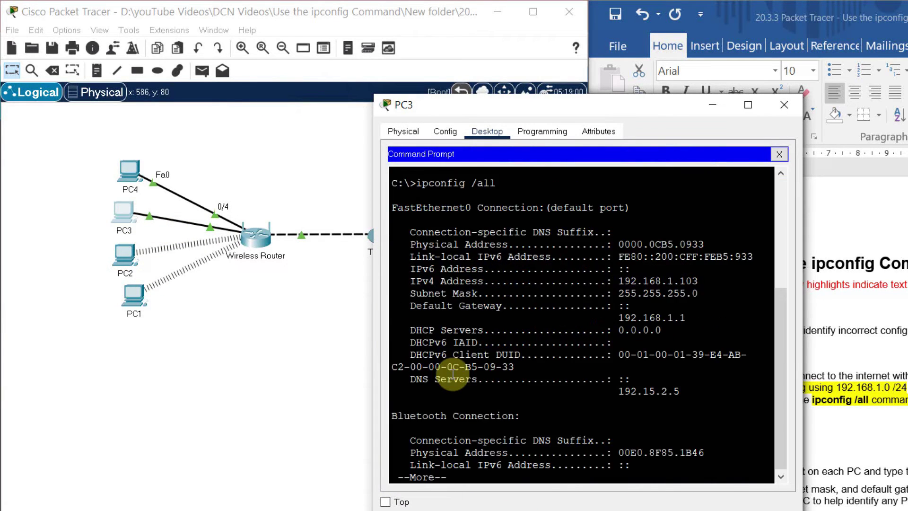
left_click(125, 166)
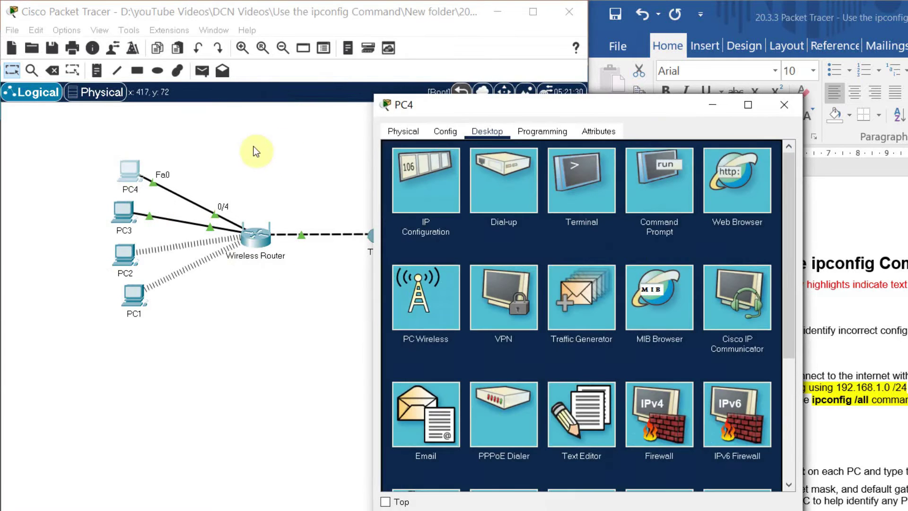
left_click(660, 180)
type("ipconfig /all")
key("Return")
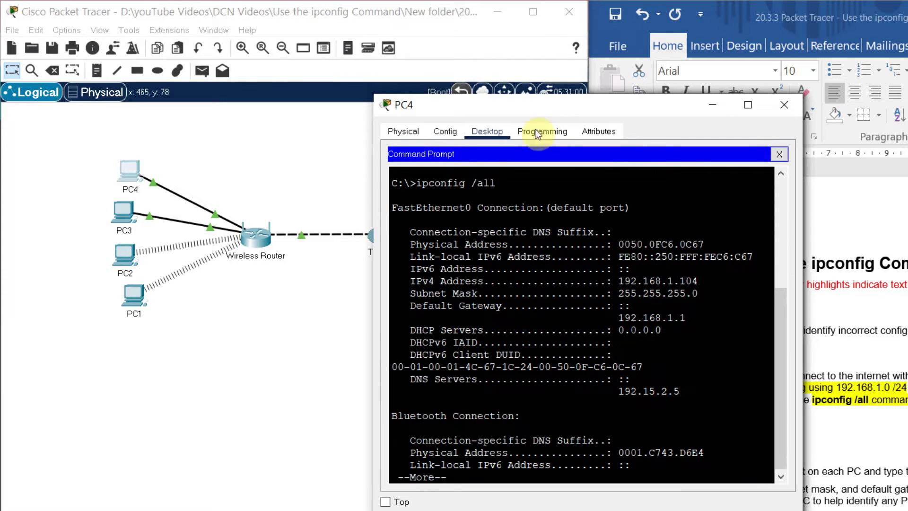
- Position the PC4, PC3 and PC2 consoles so all four ipconfig /all outputs are visible
left_click_drag(560, 114, 314, 57)
left_click_drag(617, 109, 728, 48)
left_click(685, 468)
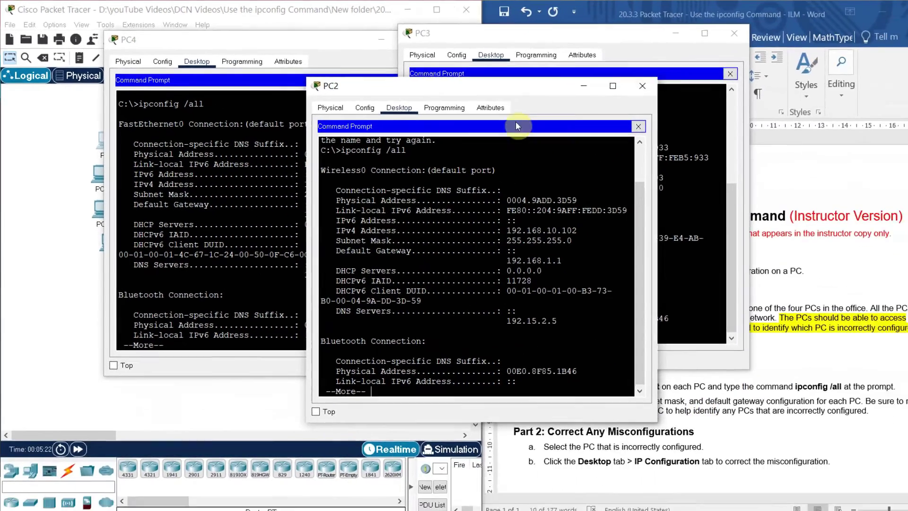
left_click_drag(554, 104, 384, 186)
left_click_drag(318, 153, 311, 142)
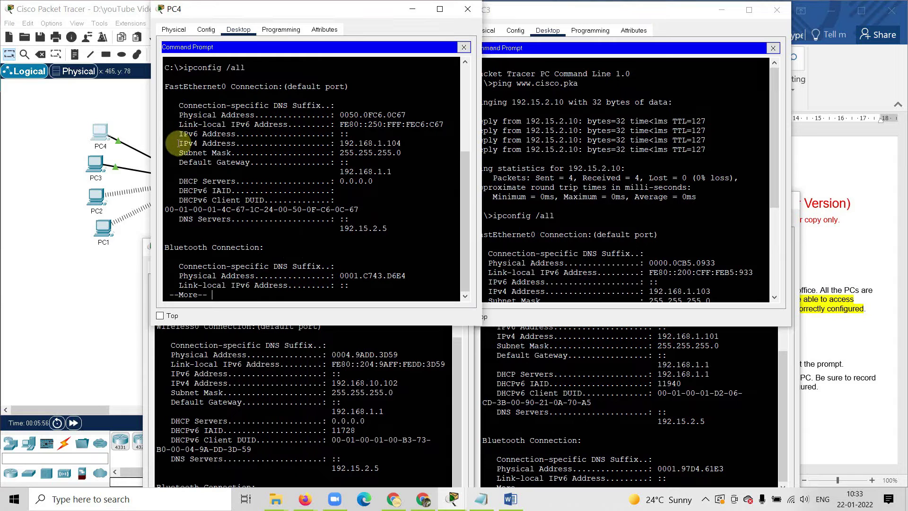
left_click_drag(176, 144, 384, 185)
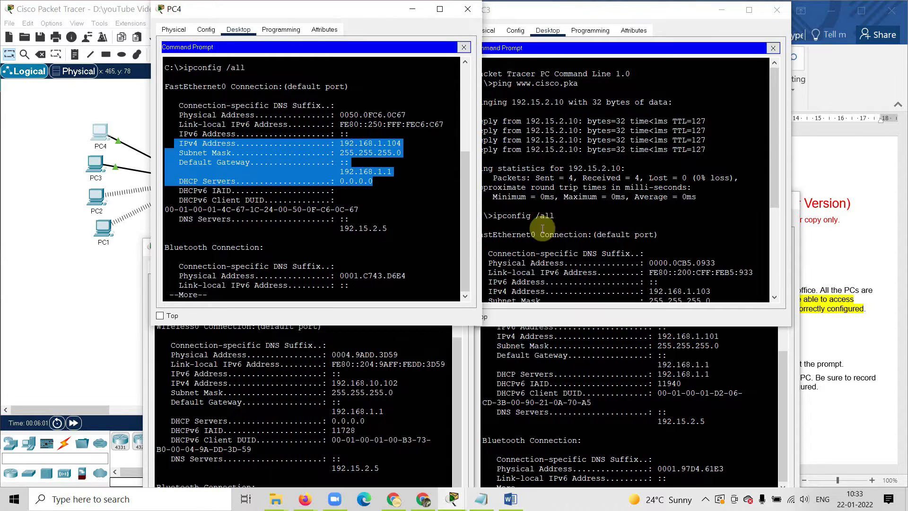
scroll(679, 285, "down", 2)
scroll(679, 285, "down", 5)
left_click_drag(492, 143, 657, 221)
left_click(164, 327)
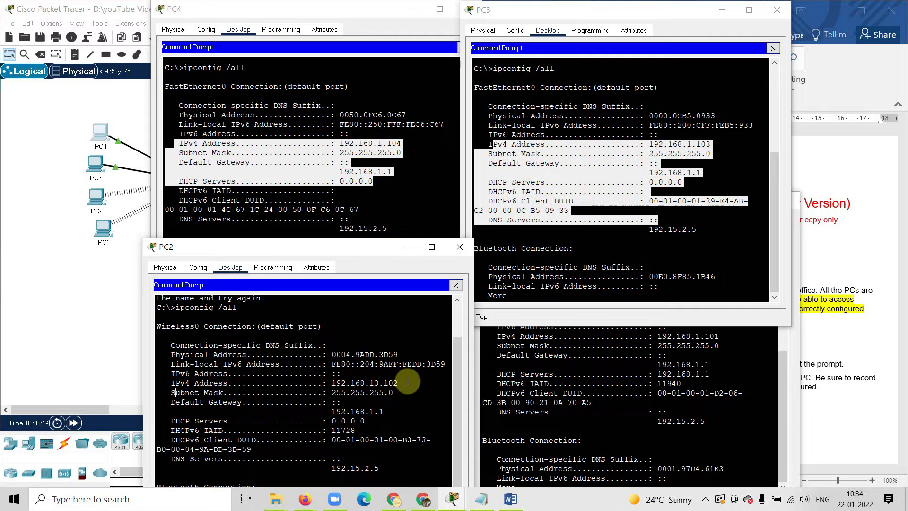
left_click_drag(398, 383, 337, 383)
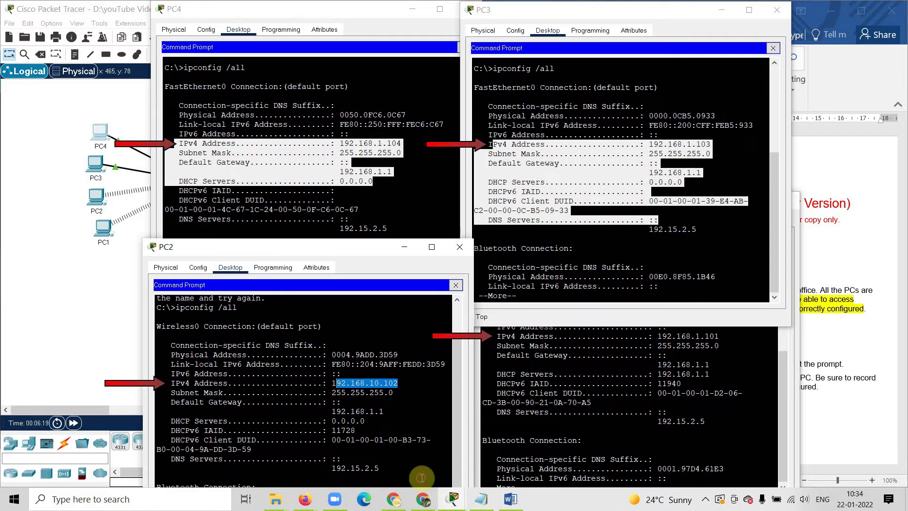
left_click(403, 143)
left_click_drag(402, 143, 340, 143)
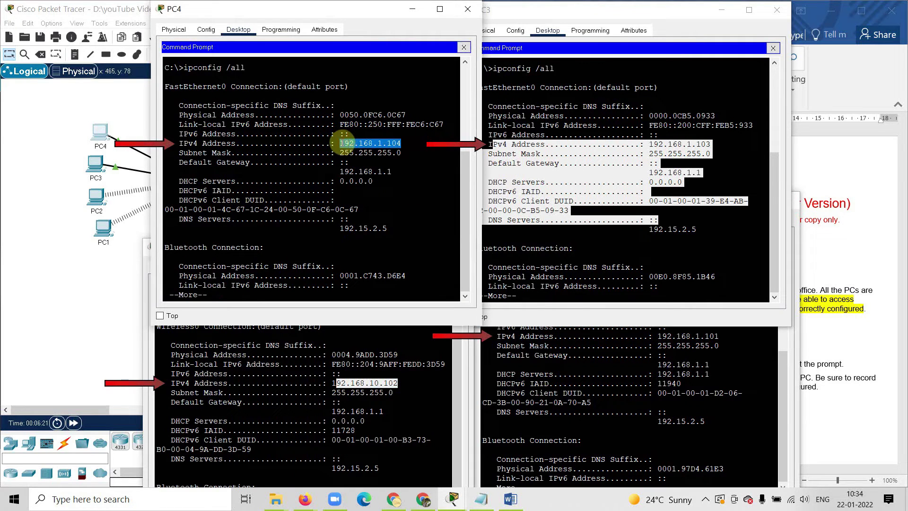
left_click(712, 144)
left_click_drag(712, 144, 646, 148)
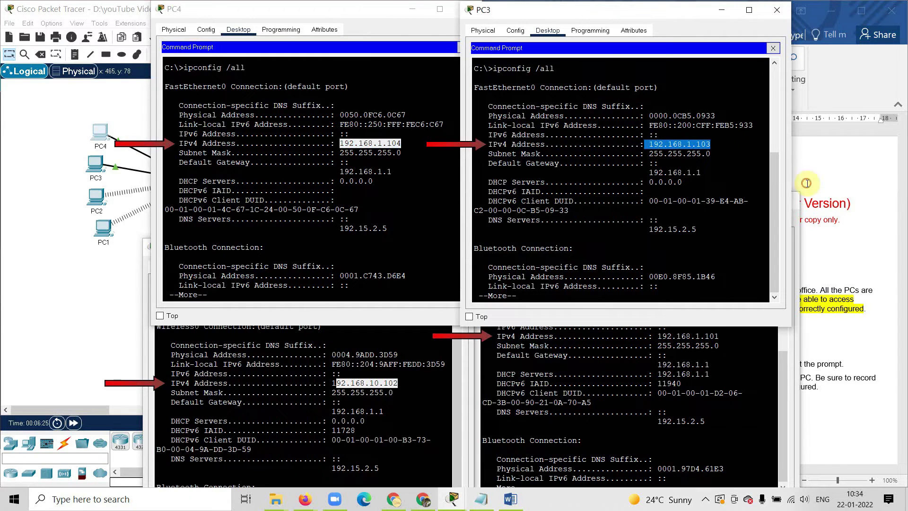
left_click(718, 337)
left_click_drag(719, 336, 667, 337)
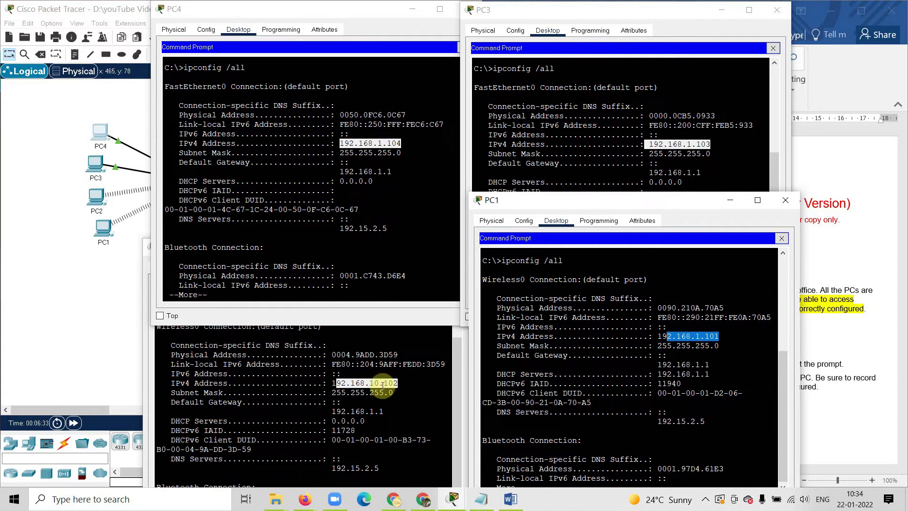
left_click(354, 186)
left_click(706, 166)
left_click(667, 355)
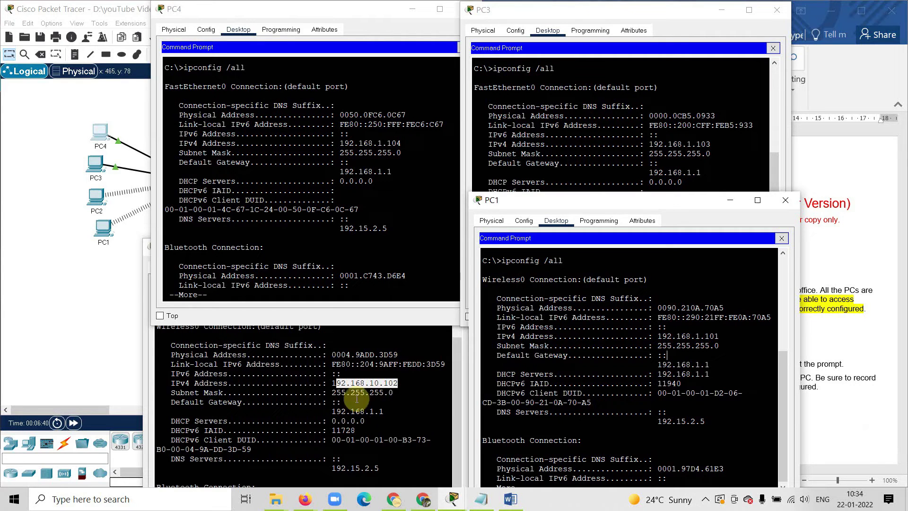
left_click(344, 387)
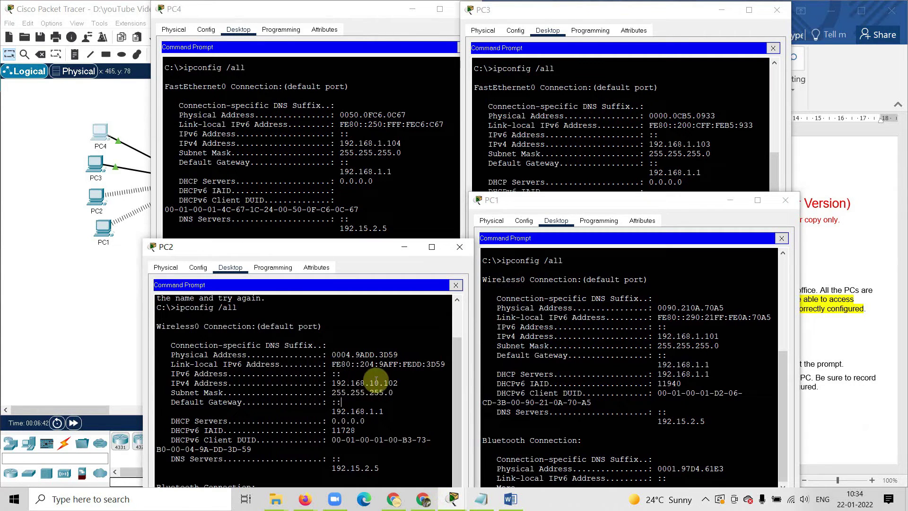
left_click_drag(380, 383, 374, 383)
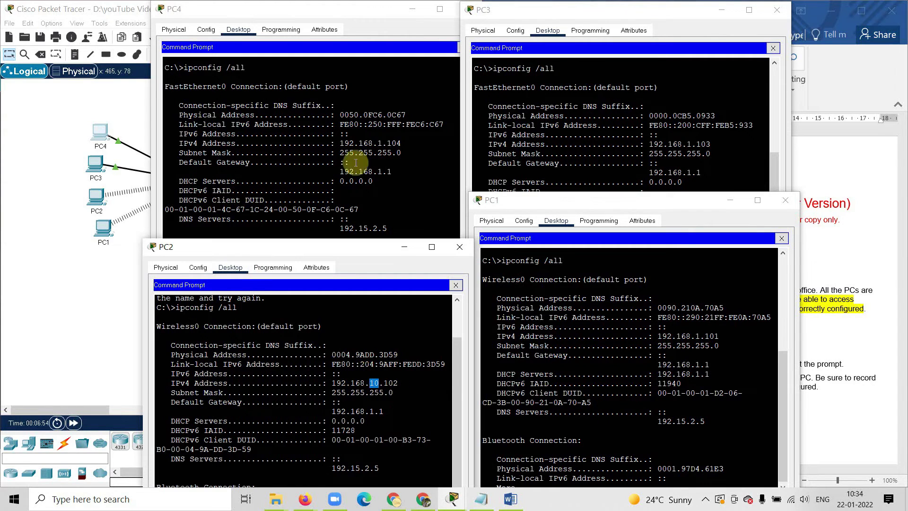
left_click_drag(403, 157, 188, 153)
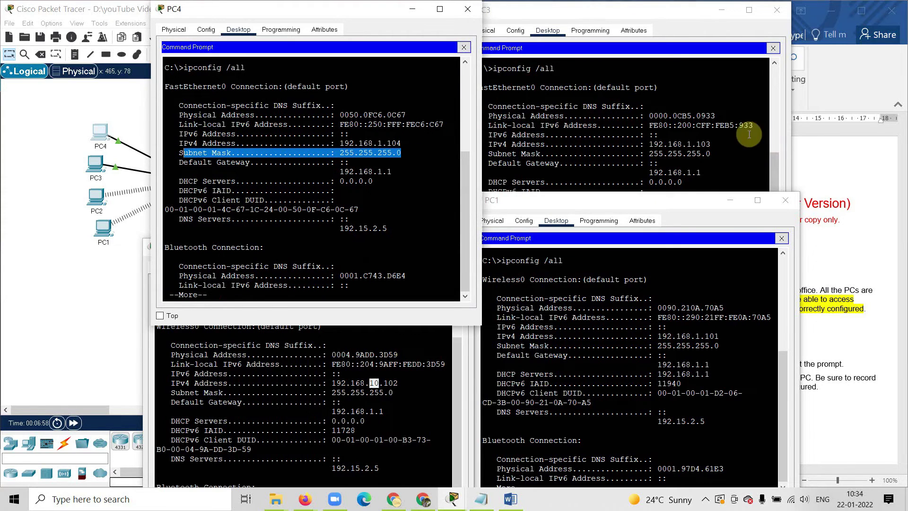
left_click_drag(707, 154, 488, 154)
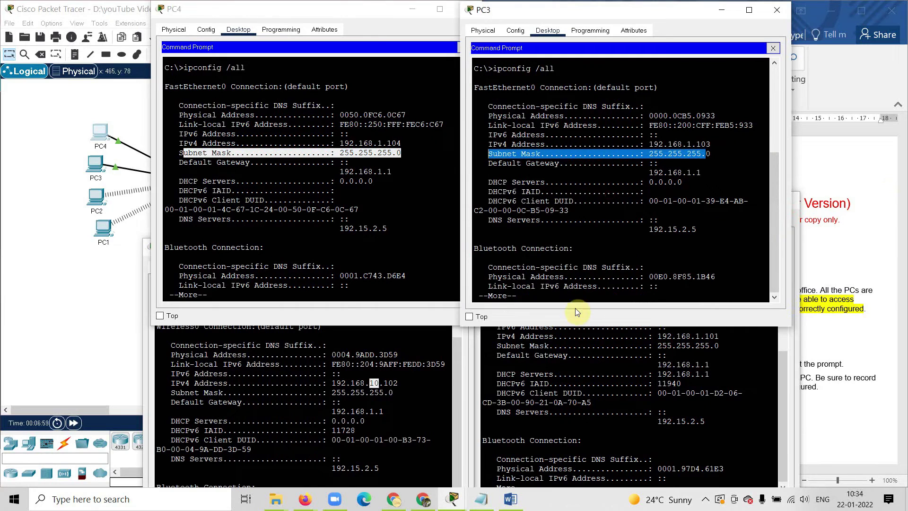
left_click(720, 345)
left_click_drag(394, 393, 224, 394)
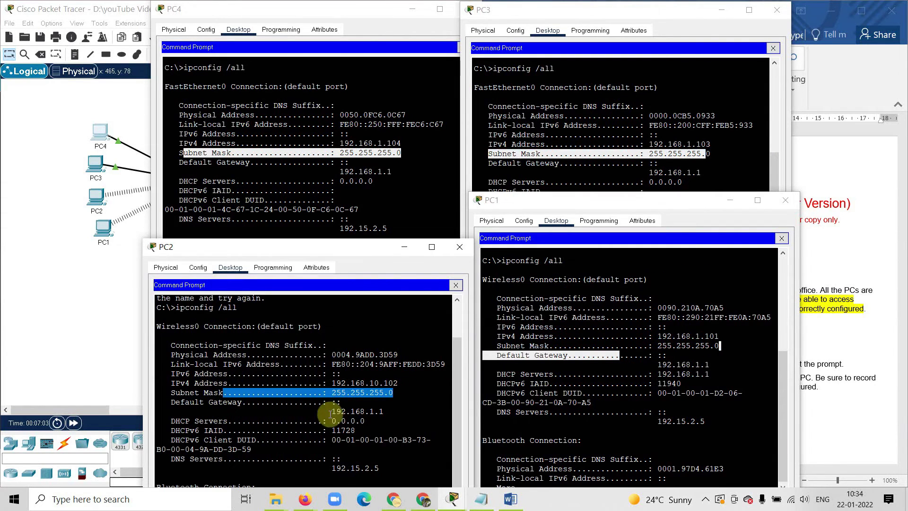
left_click_drag(383, 412, 327, 412)
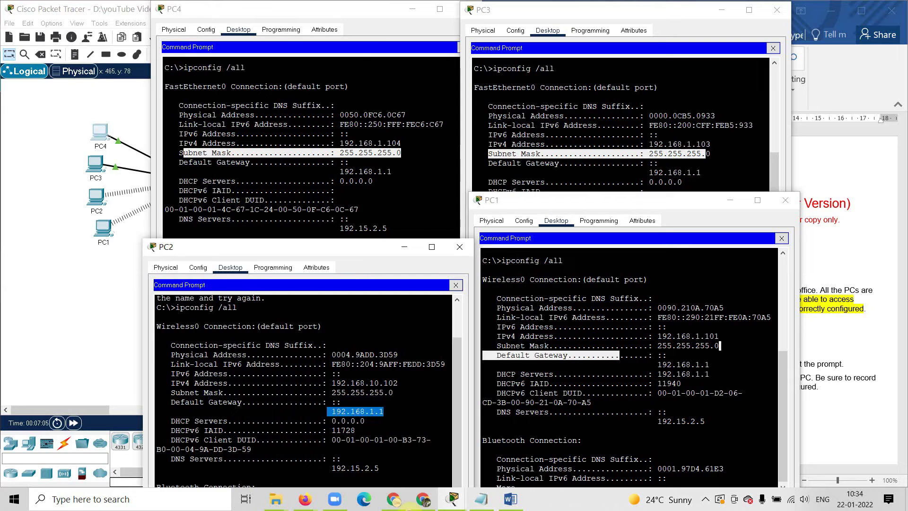
left_click_drag(391, 172, 336, 172)
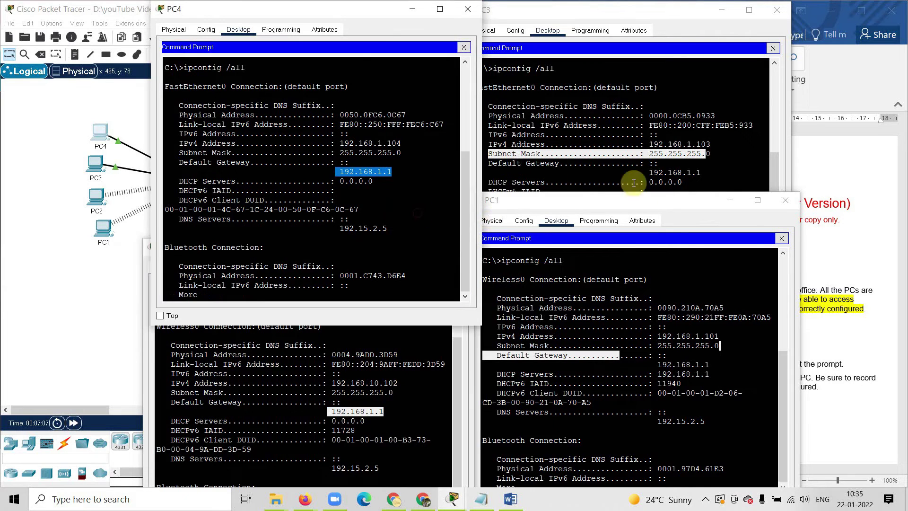
left_click_drag(713, 170, 648, 172)
left_click_drag(710, 374, 615, 375)
left_click_drag(386, 228, 336, 228)
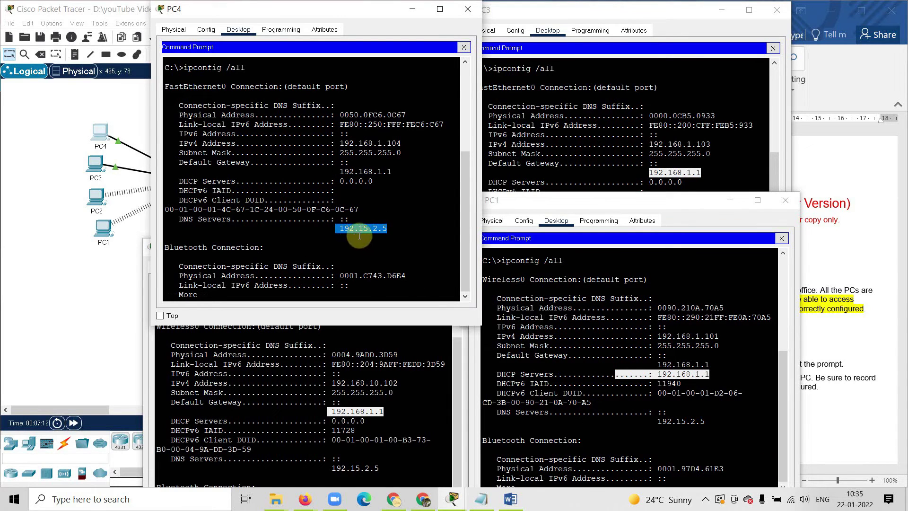
left_click_drag(380, 469, 336, 468)
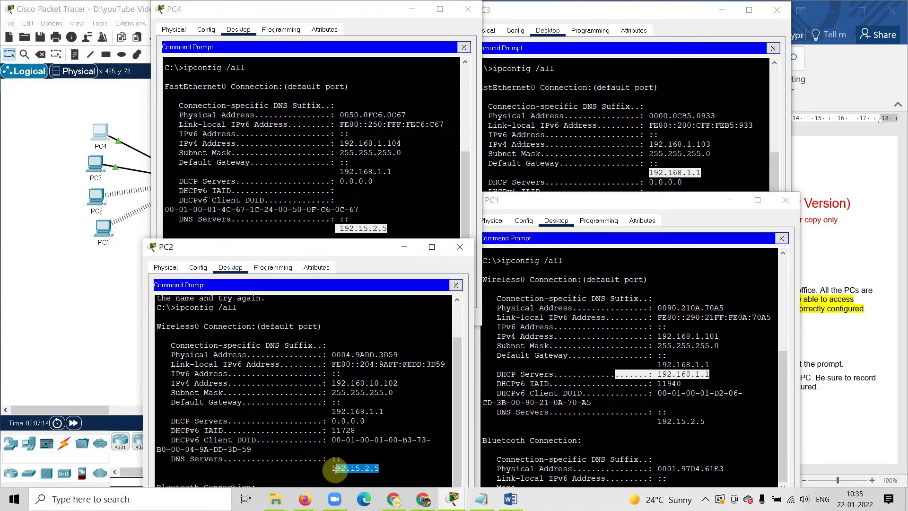
left_click_drag(706, 421, 644, 421)
left_click(712, 121)
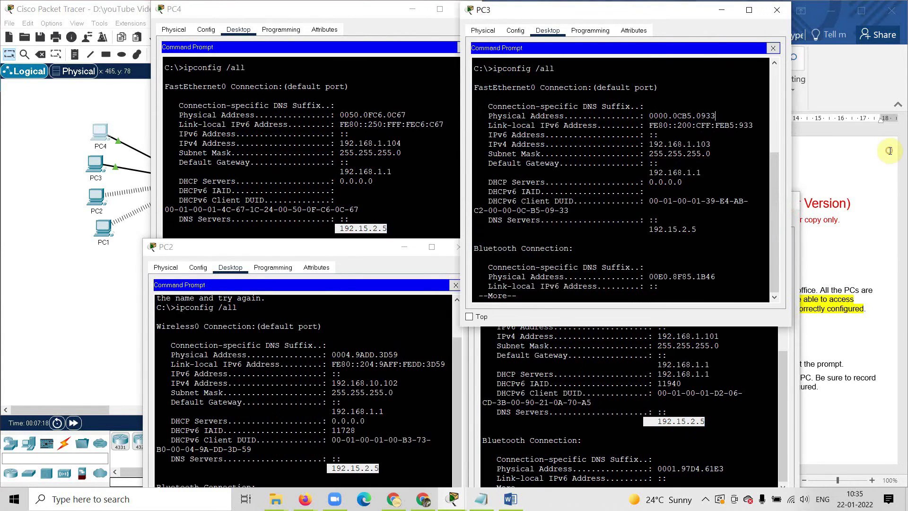
left_click_drag(703, 231, 602, 249)
left_click_drag(404, 384, 345, 378)
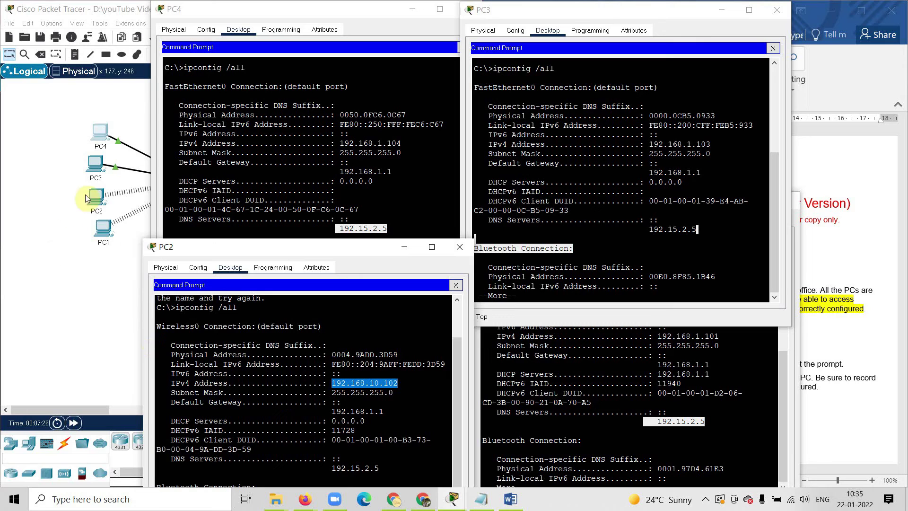
- Bring PC2's window to the front, move it higher, and close its Command Prompt
left_click(97, 203)
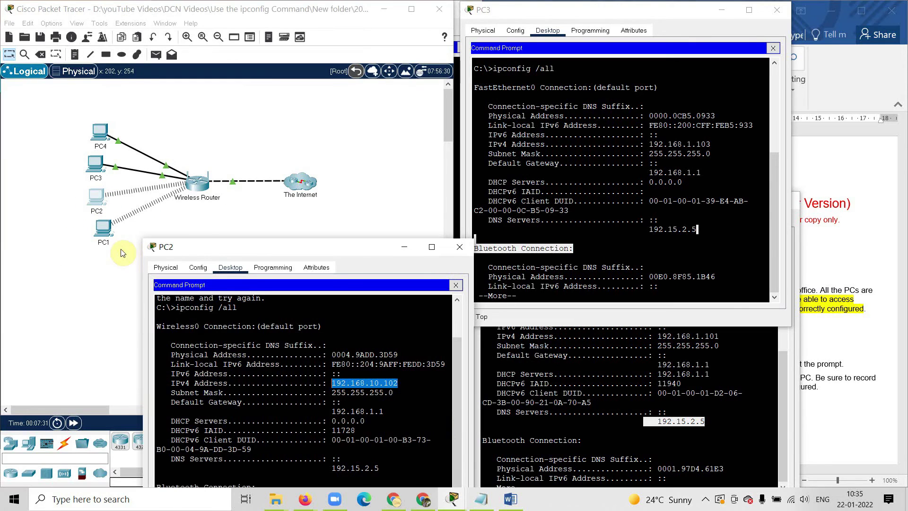
left_click(338, 317)
left_click_drag(256, 247, 248, 46)
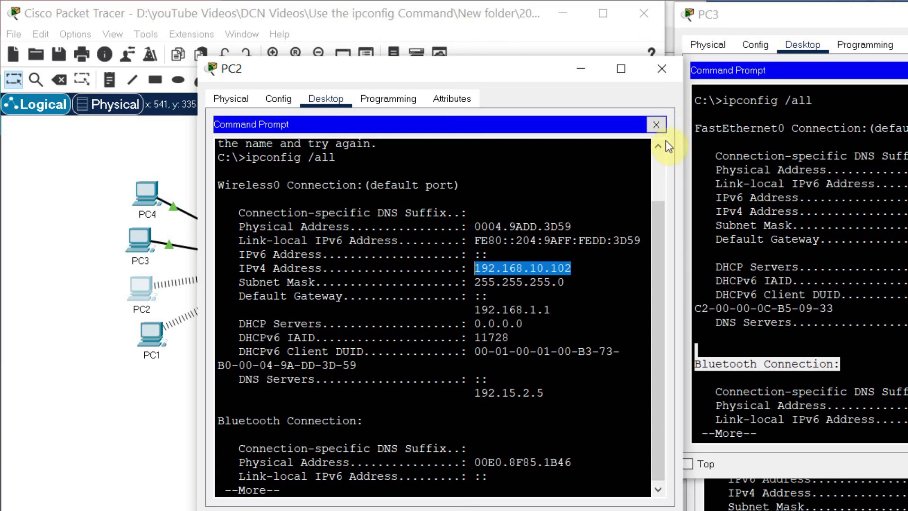
left_click(656, 124)
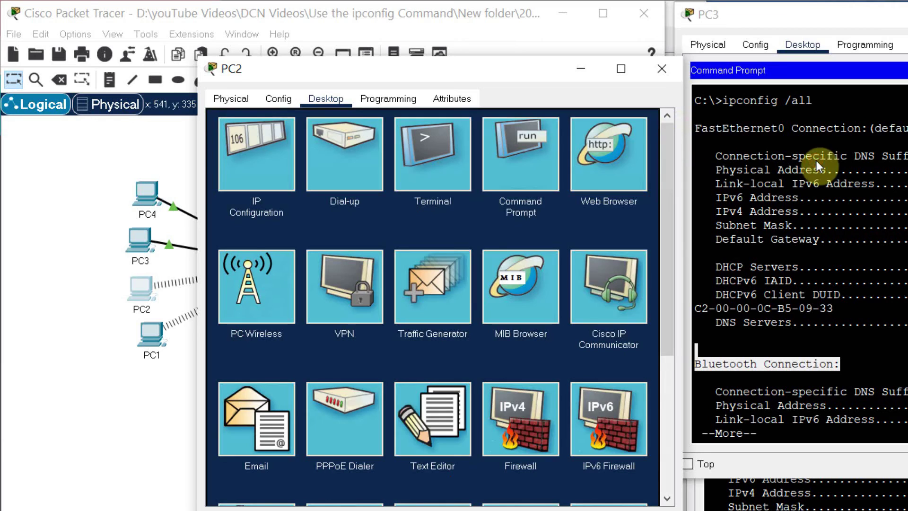
- Fix PC2's IPv4 address from 192.168.10.102 to 192.168.1.102 by removing the extra 0
left_click(308, 179)
left_click(371, 201)
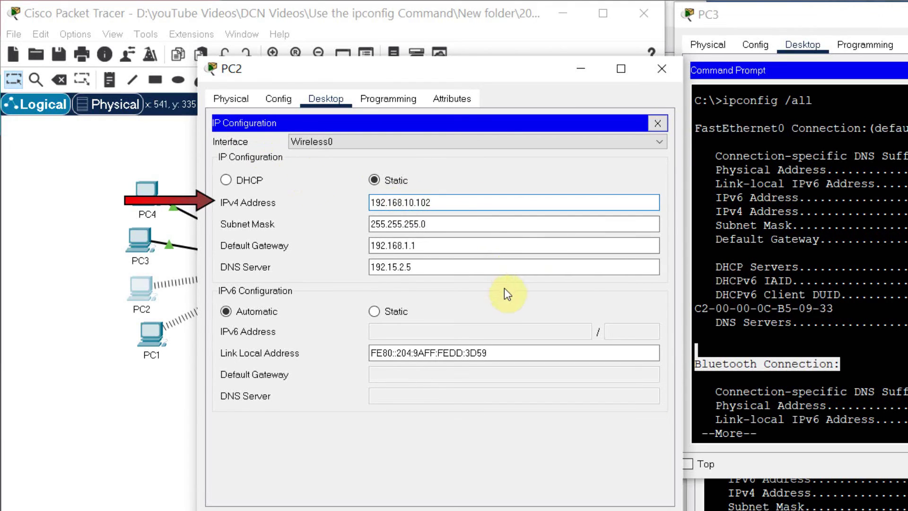
left_click_drag(445, 203, 300, 193)
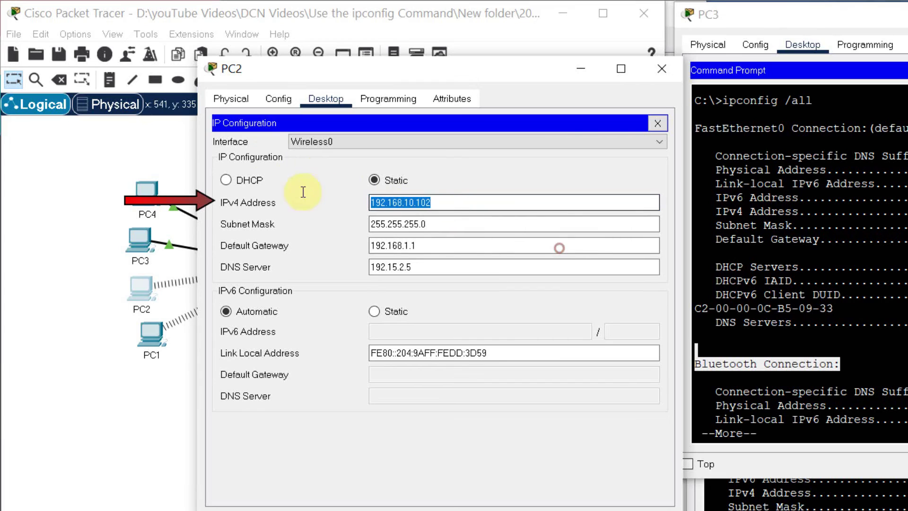
left_click(414, 202)
key("BackSpace")
left_click(462, 165)
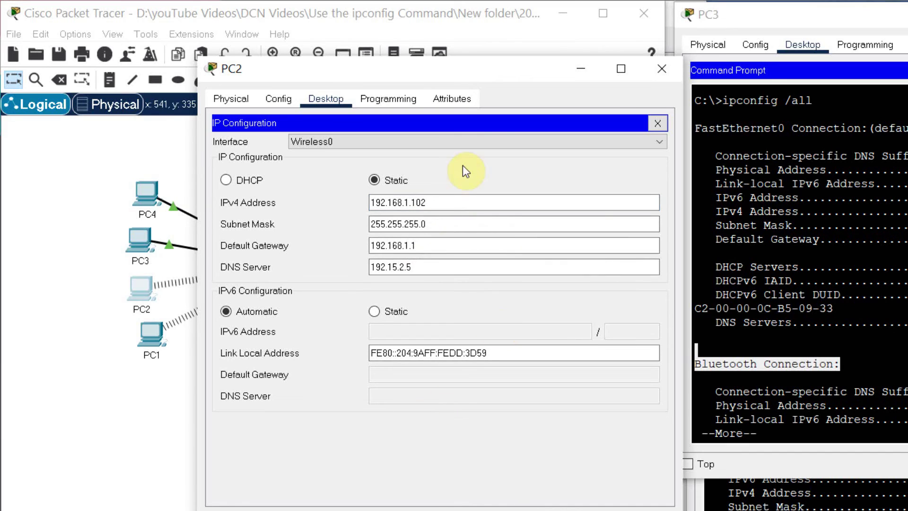
left_click(658, 124)
left_click(561, 164)
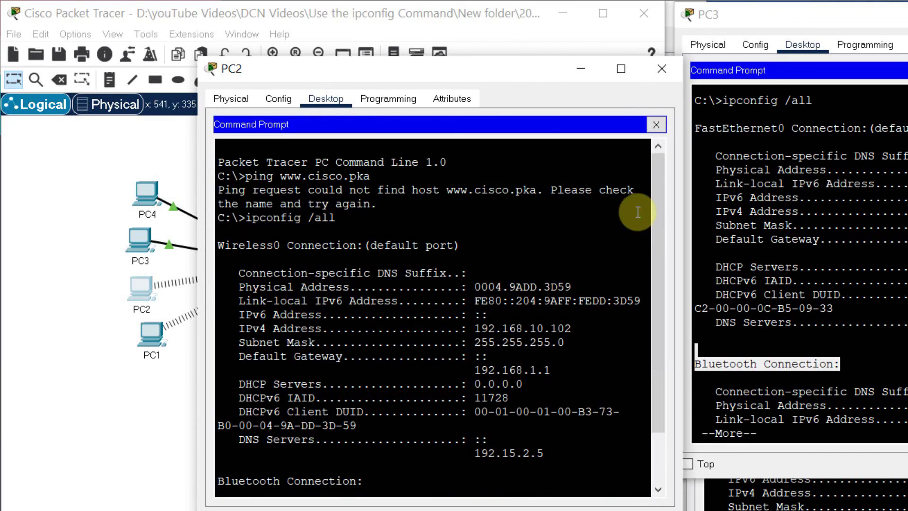
scroll(345, 436, "down", 2)
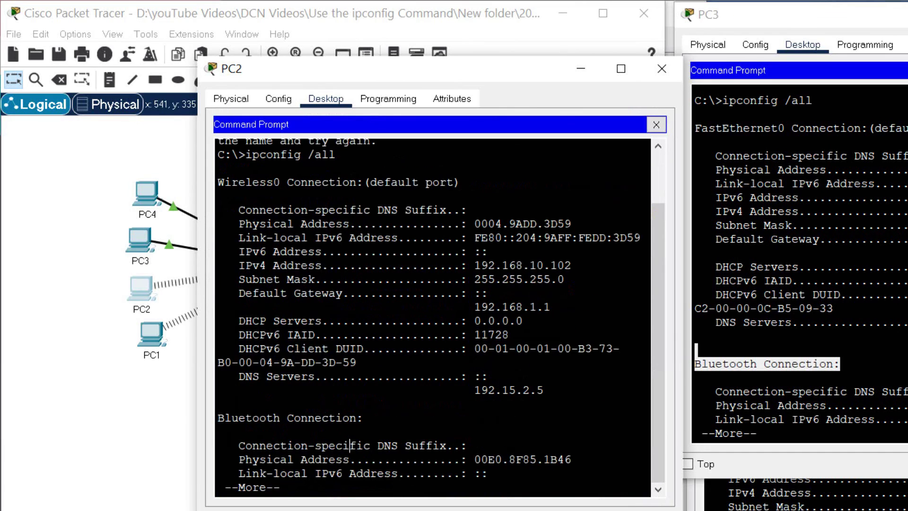
key("Return")
key("Return")
key("Return")
key("Return")
key("Return")
key("Return")
key("Return")
key("Return")
key("Return")
key("Return")
key("Return")
key("Return")
key("Return")
key("Return")
key("Return")
key("Return")
key("Return")
key("Return")
key("Return")
key("Return")
type("ping www.cisco.pka")
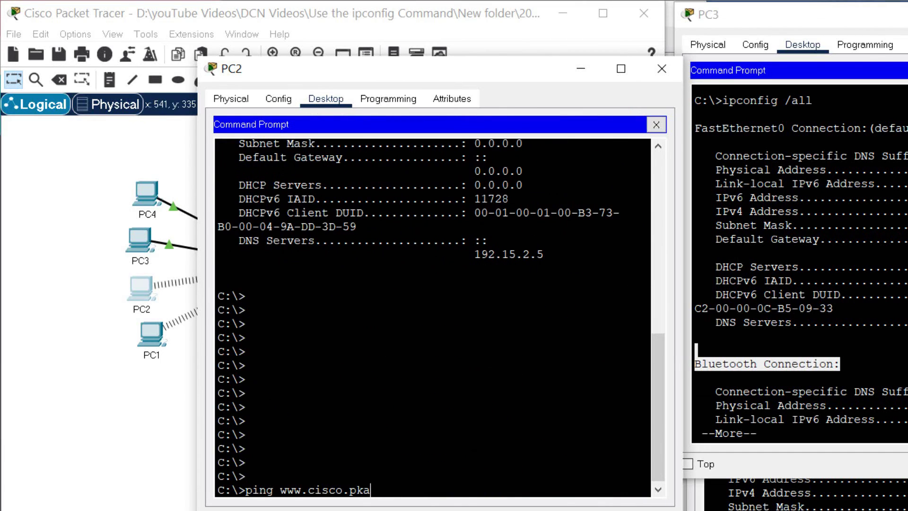
key("Return")
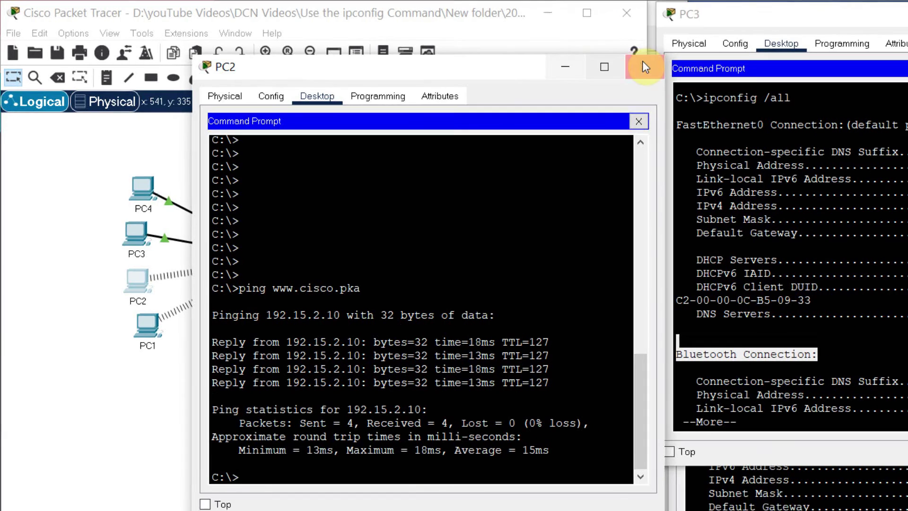
left_click(662, 68)
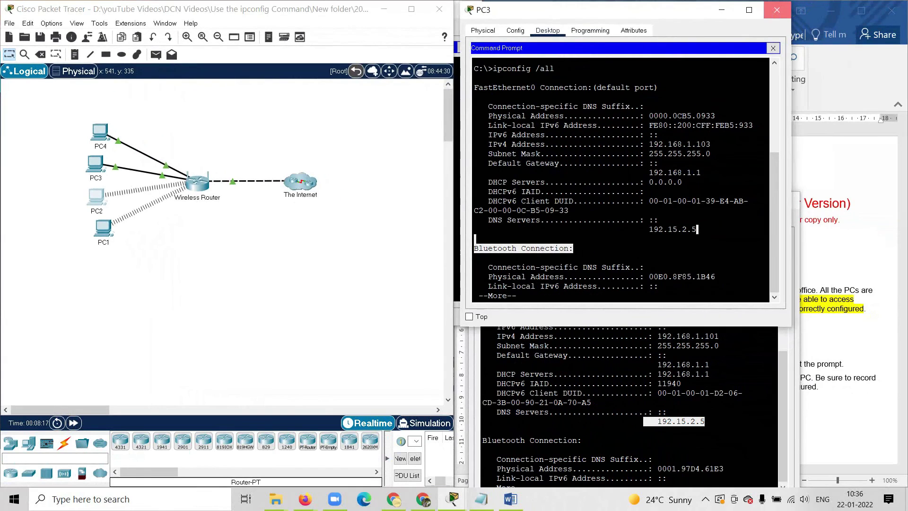
- Close the PC3 and PC1 windows and select the activity-completed congratulations message
left_click(777, 10)
left_click(786, 200)
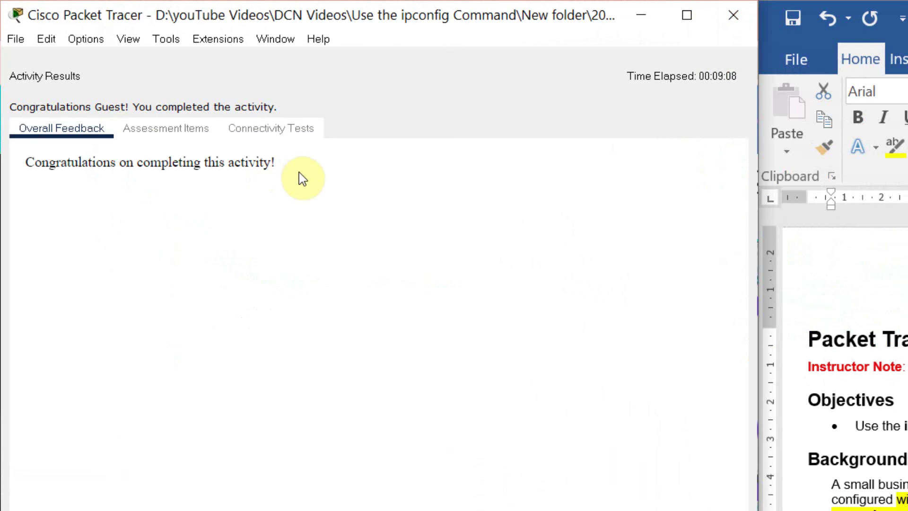
left_click_drag(275, 163, 12, 214)
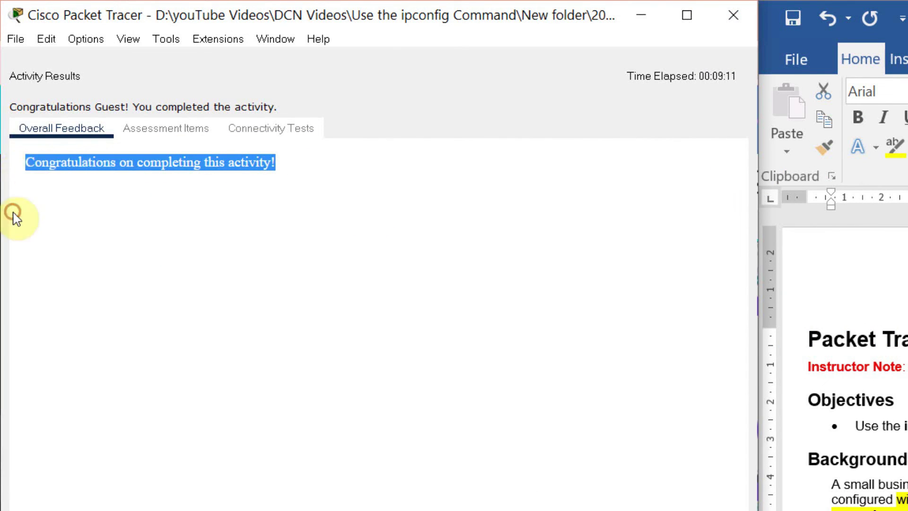
right_click(228, 162)
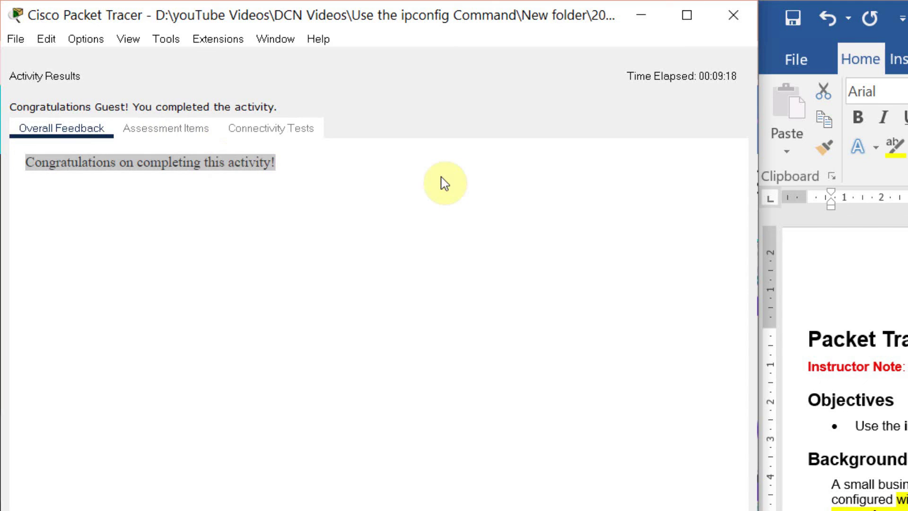